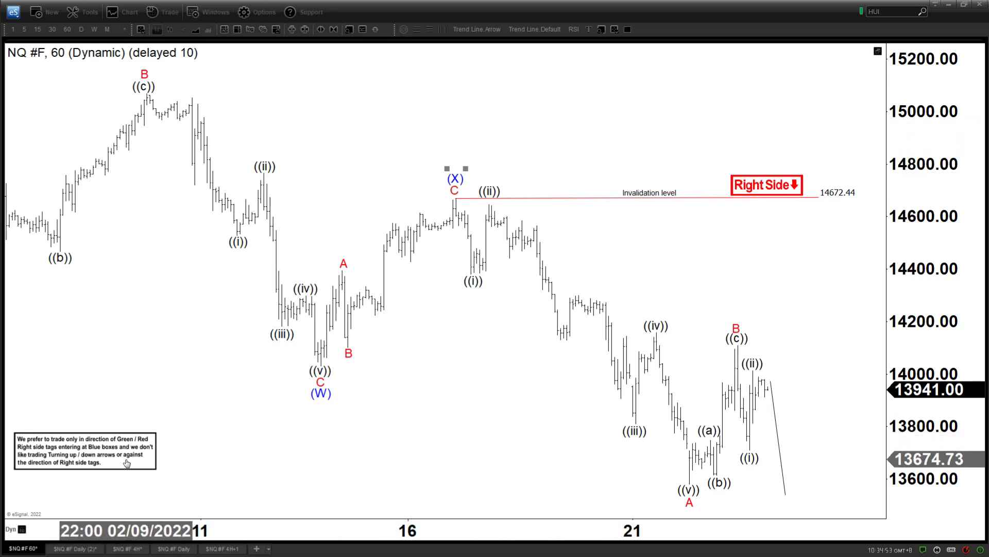
# Shift the boxed trading-rules note slightly to the right, keeping it below the price bars at the chart's start.
pyautogui.moveTo(130, 459); pyautogui.dragTo(168, 457)
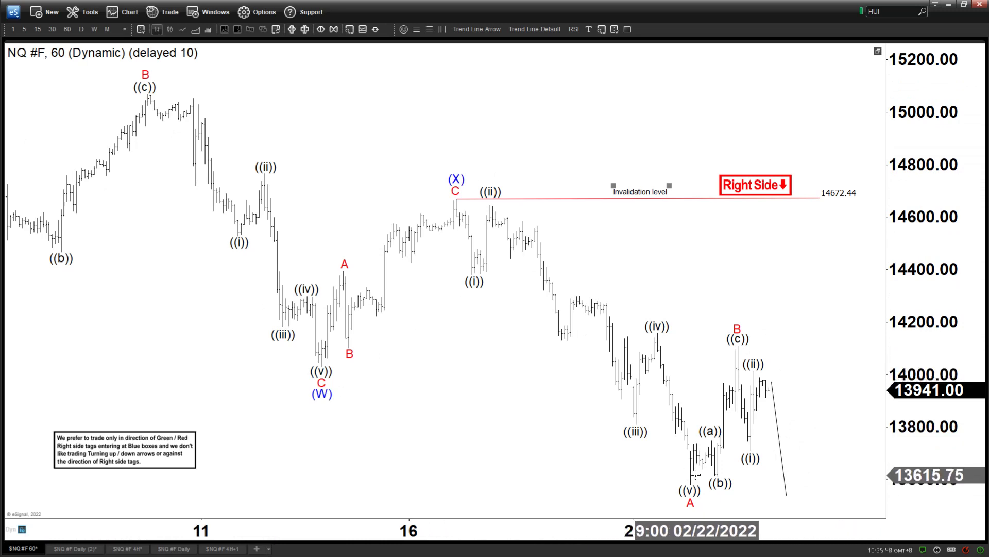
# Draw a rising zigzag of three blue trend line arrows from the latest bars, from about 13870 up to about 14350.
pyautogui.click(477, 29)
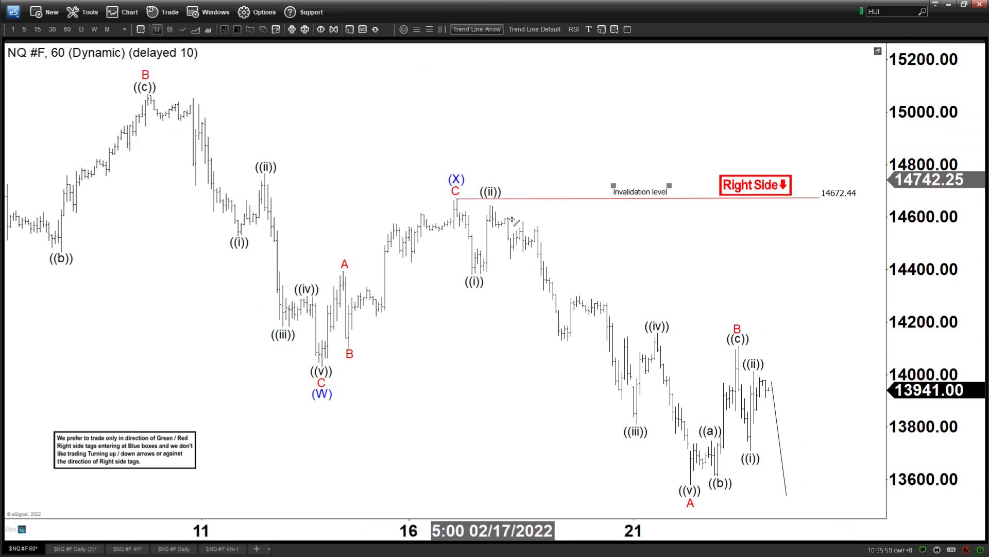
pyautogui.moveTo(769, 407); pyautogui.dragTo(853, 502)
pyautogui.press('Escape')
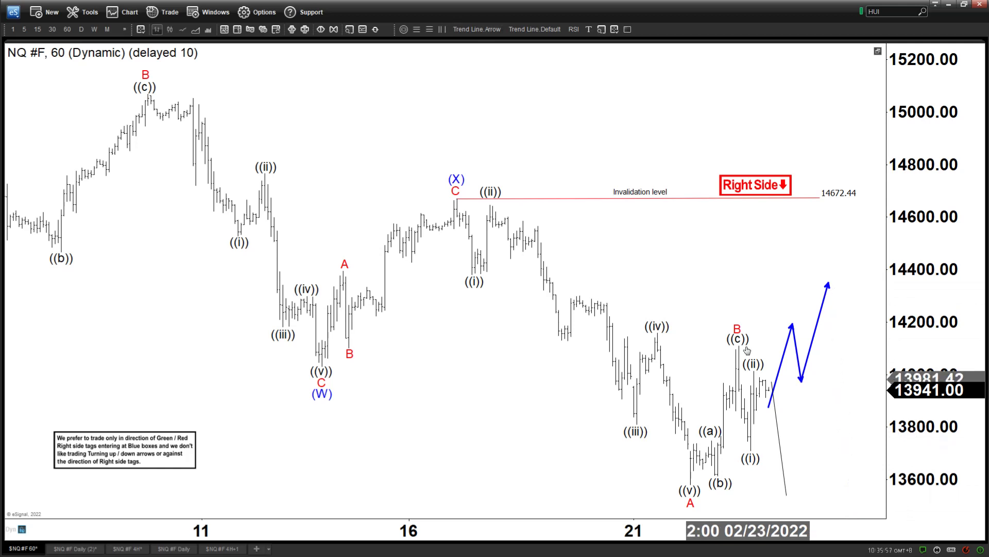
pyautogui.moveTo(741, 339)
pyautogui.mouseDown()
pyautogui.moveTo(809, 282)
pyautogui.moveTo(830, 290)
pyautogui.moveTo(725, 336)
pyautogui.moveTo(742, 323)
pyautogui.mouseUp()
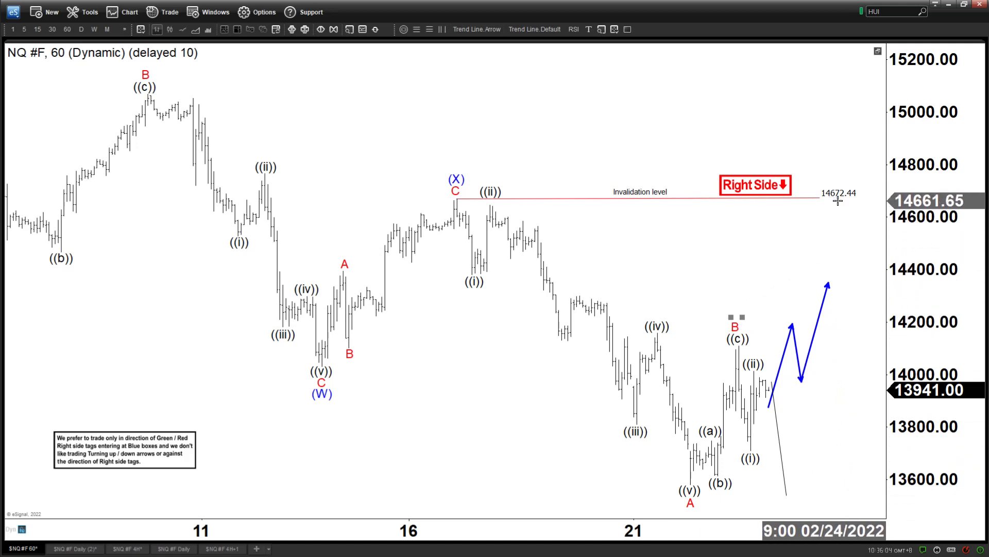
# Remove the three blue zigzag arrows one by one from the 60-minute chart.
pyautogui.rightClick(789, 341)
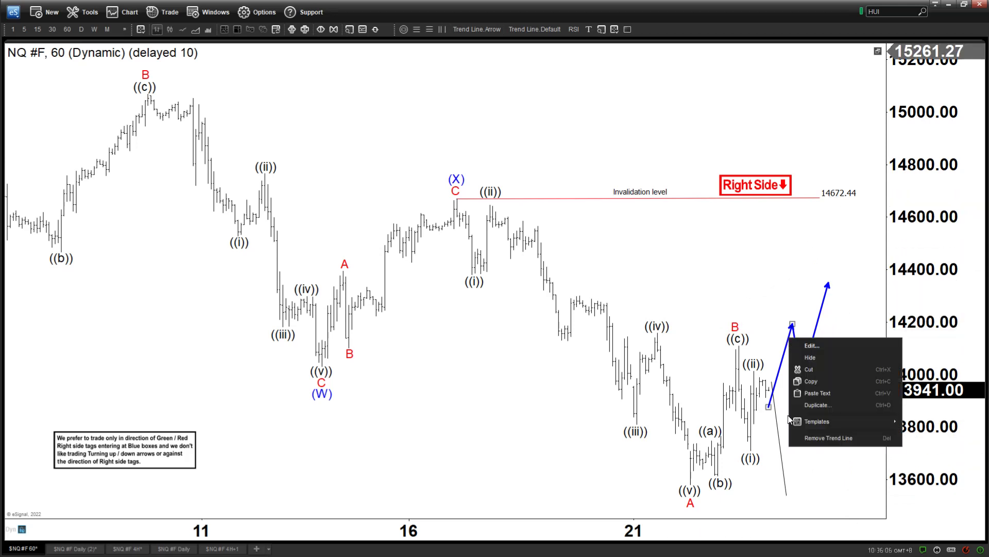
pyautogui.click(813, 438)
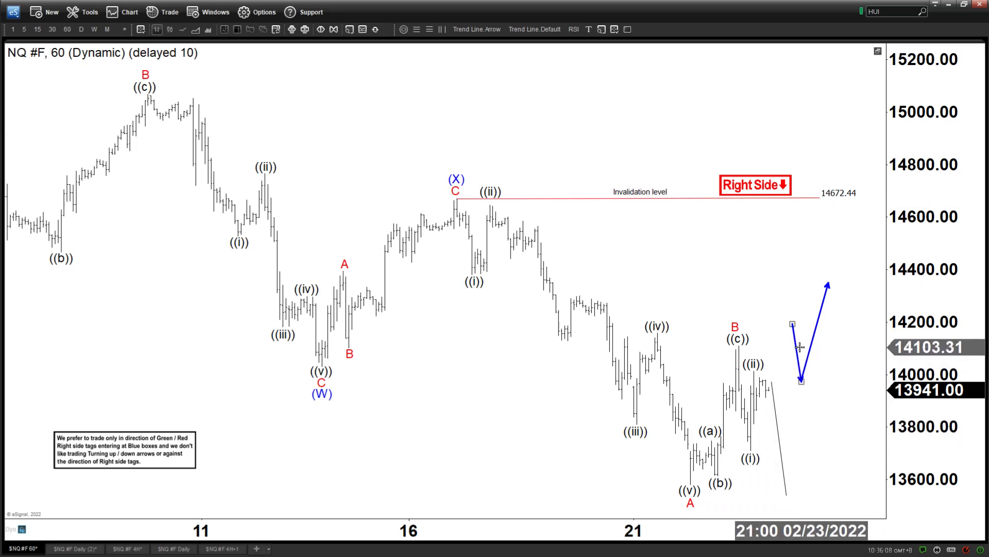
pyautogui.rightClick(794, 337)
pyautogui.click(825, 446)
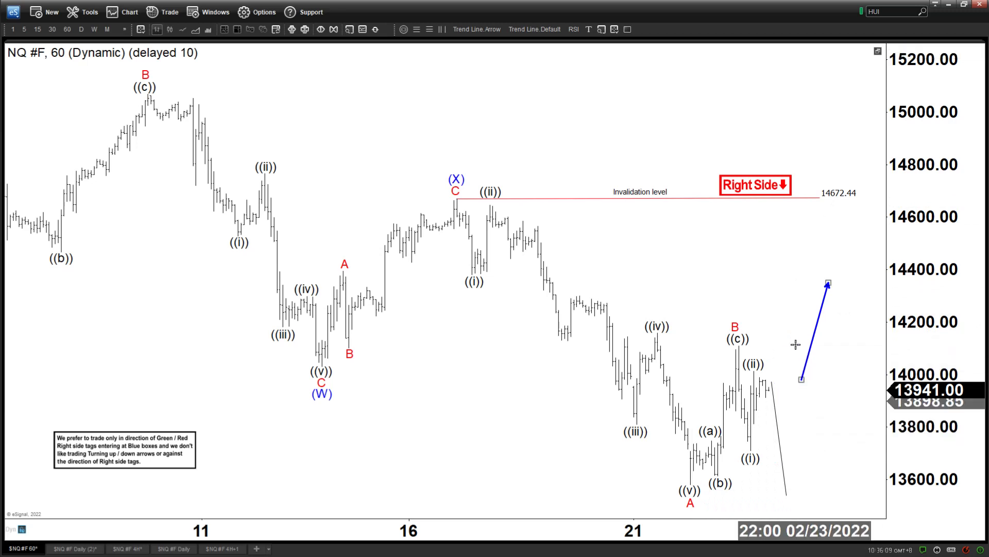
pyautogui.rightClick(822, 312)
pyautogui.click(839, 408)
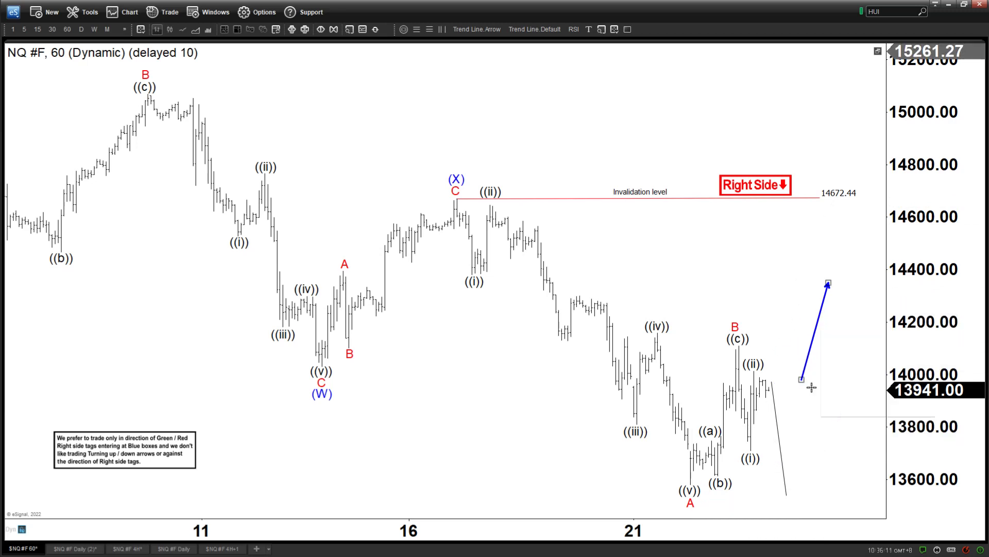
# Compare the 60-minute chart with the NQ #F Daily (2) chart, stay on the daily one and stretch its price scale.
pyautogui.moveTo(740, 256); pyautogui.dragTo(736, 254)
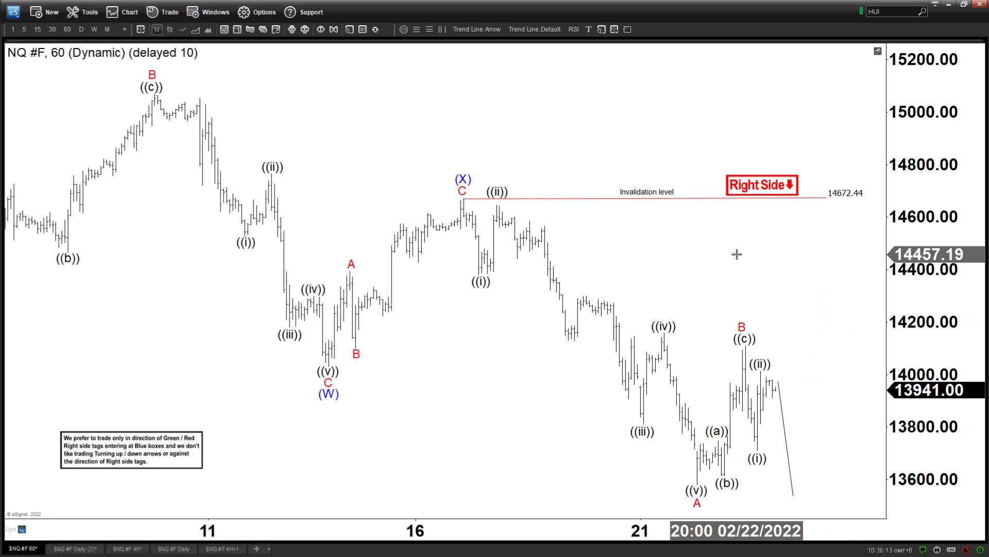
pyautogui.click(77, 549)
pyautogui.moveTo(487, 331); pyautogui.dragTo(525, 320)
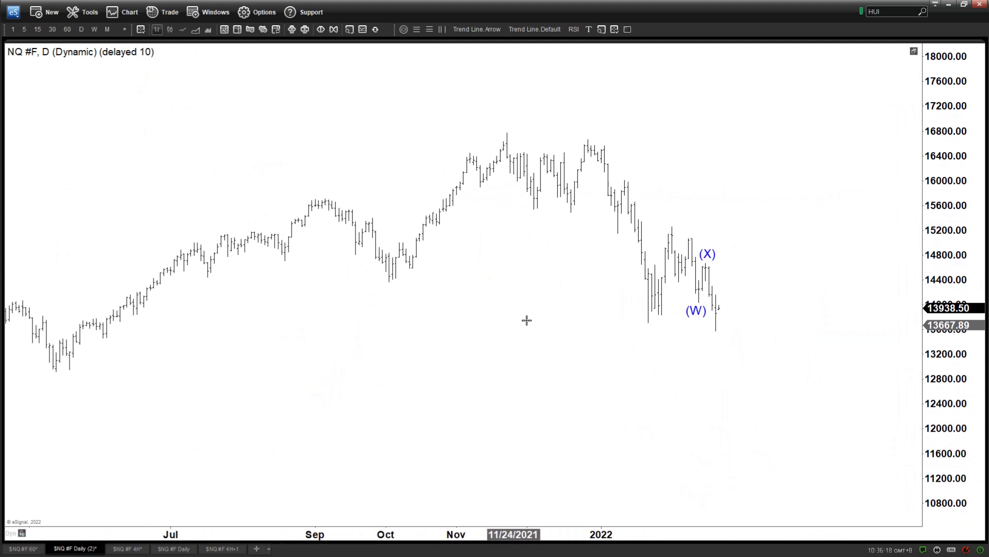
pyautogui.click(29, 551)
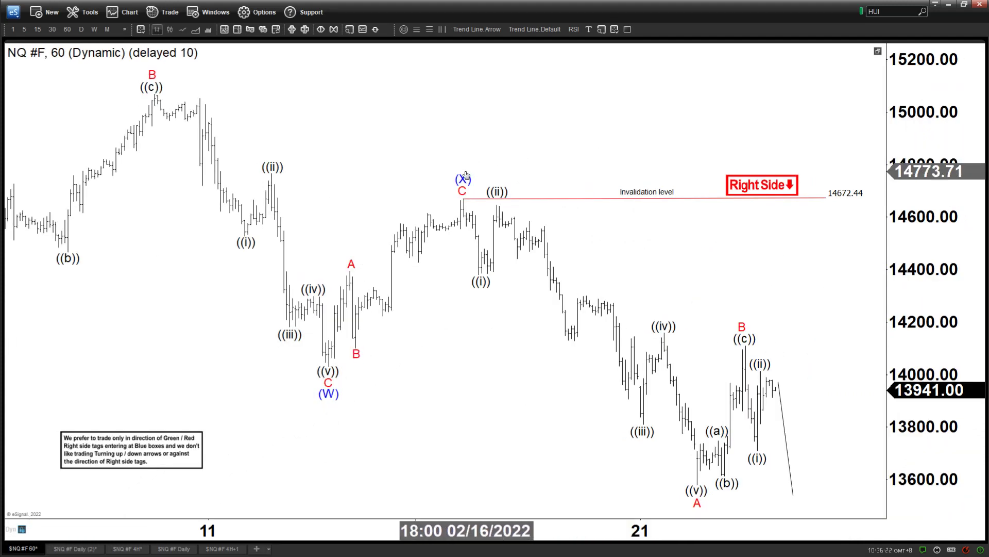
pyautogui.click(74, 548)
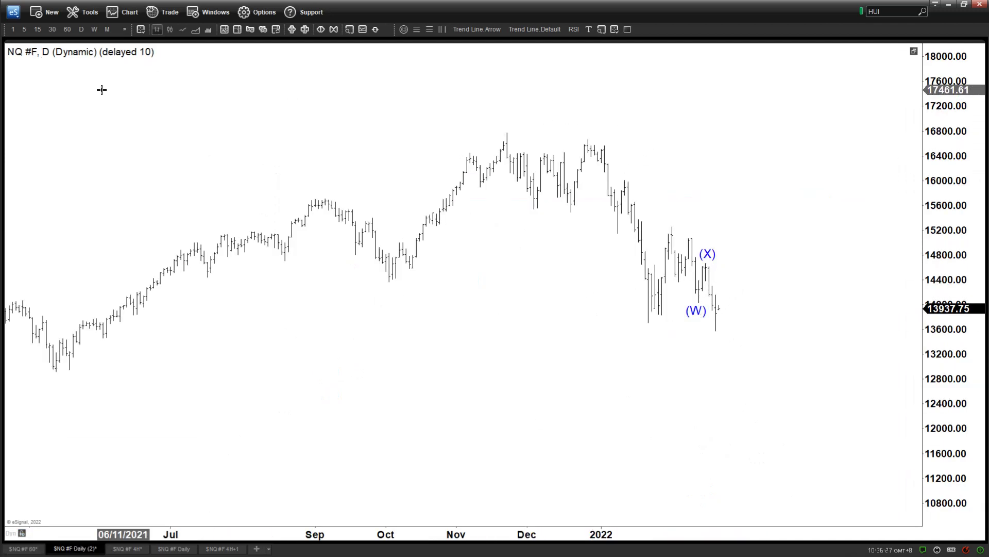
pyautogui.moveTo(930, 286); pyautogui.dragTo(930, 252)
pyautogui.moveTo(777, 148); pyautogui.dragTo(776, 156)
# Show the data window and crosshair on the daily chart, and set the data window's font size to 18.
pyautogui.click(603, 29)
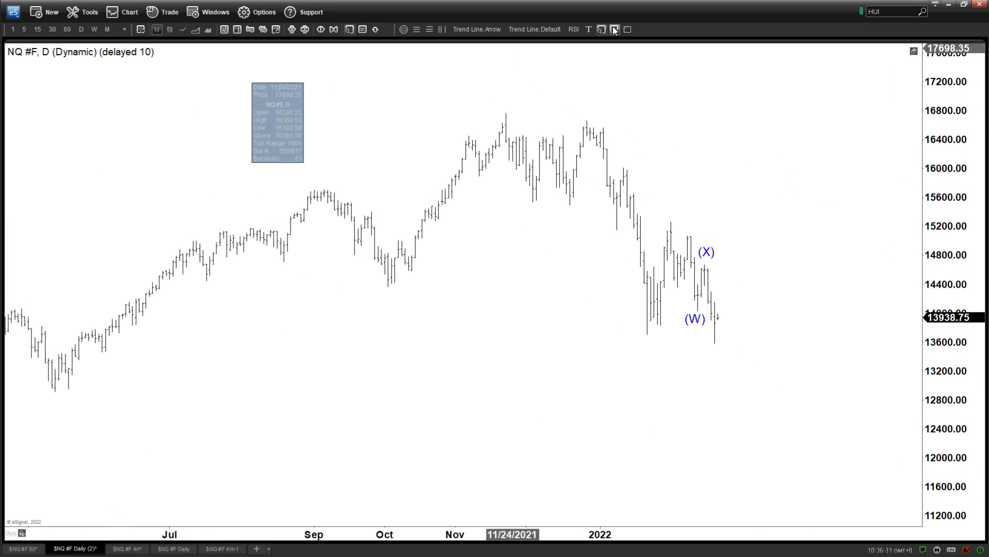
pyautogui.rightClick(284, 137)
pyautogui.click(295, 165)
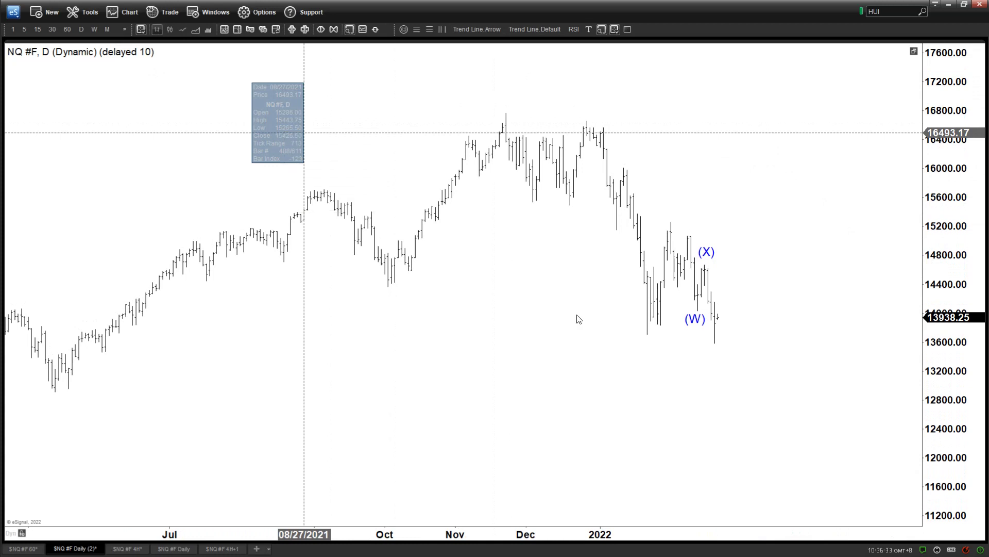
pyautogui.click(602, 211)
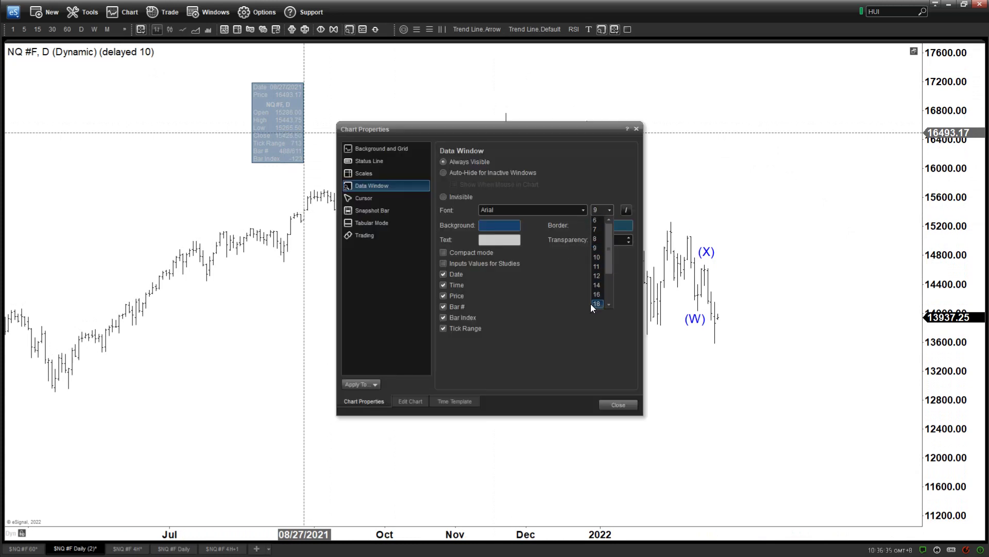
pyautogui.click(593, 304)
pyautogui.click(618, 405)
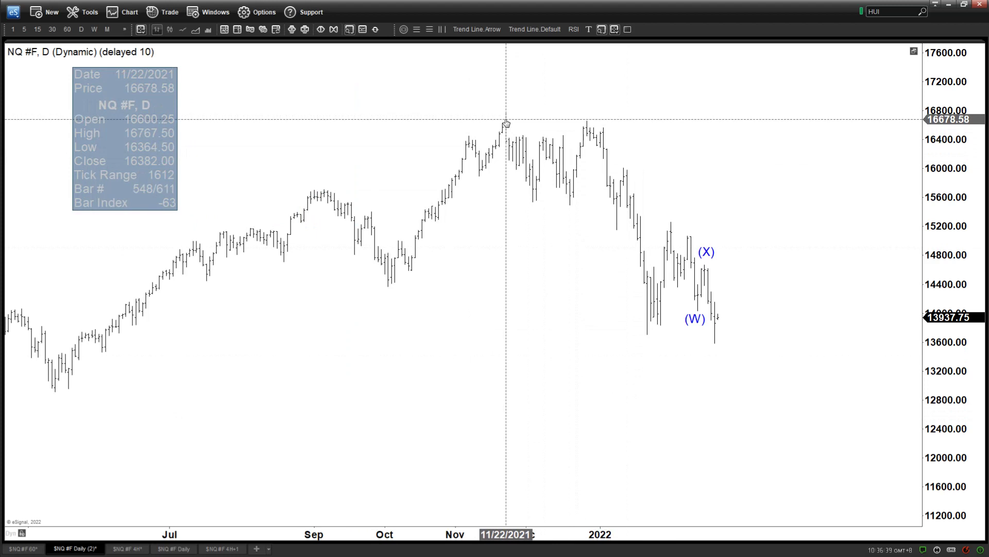
# Add the text label 11.2021 above the November 2021 high.
pyautogui.click(589, 29)
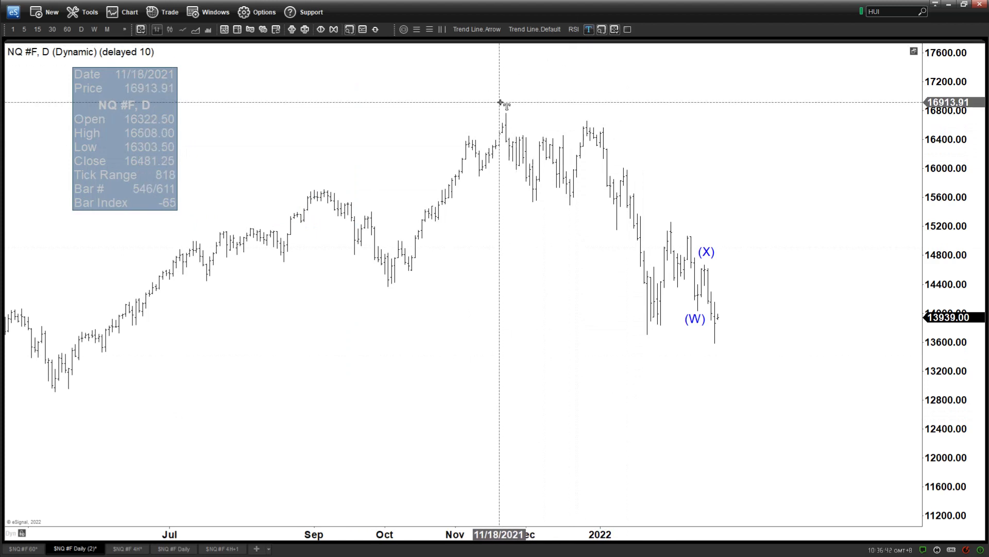
pyautogui.click(499, 90)
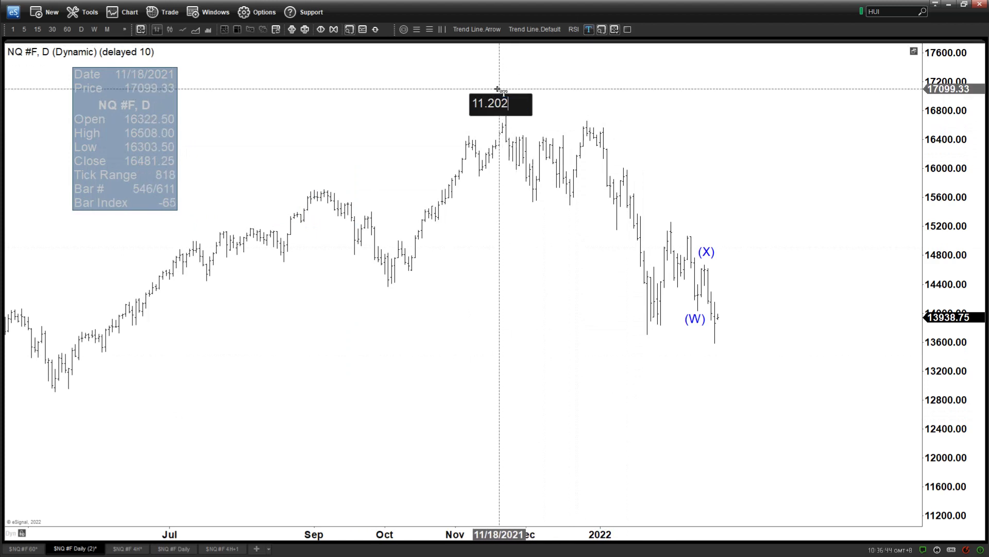
pyautogui.rightClick(443, 48)
pyautogui.click(404, 265)
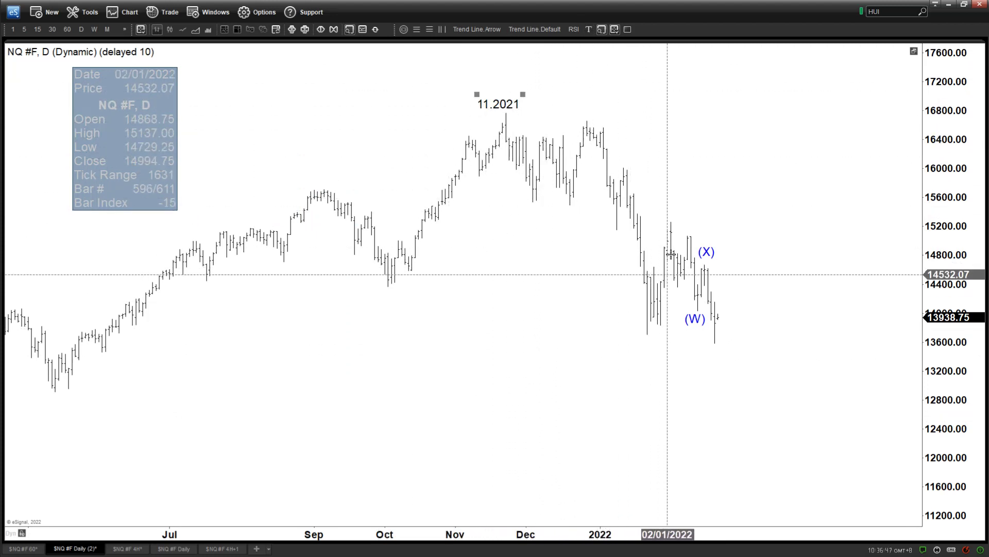
pyautogui.moveTo(290, 535); pyautogui.dragTo(313, 467)
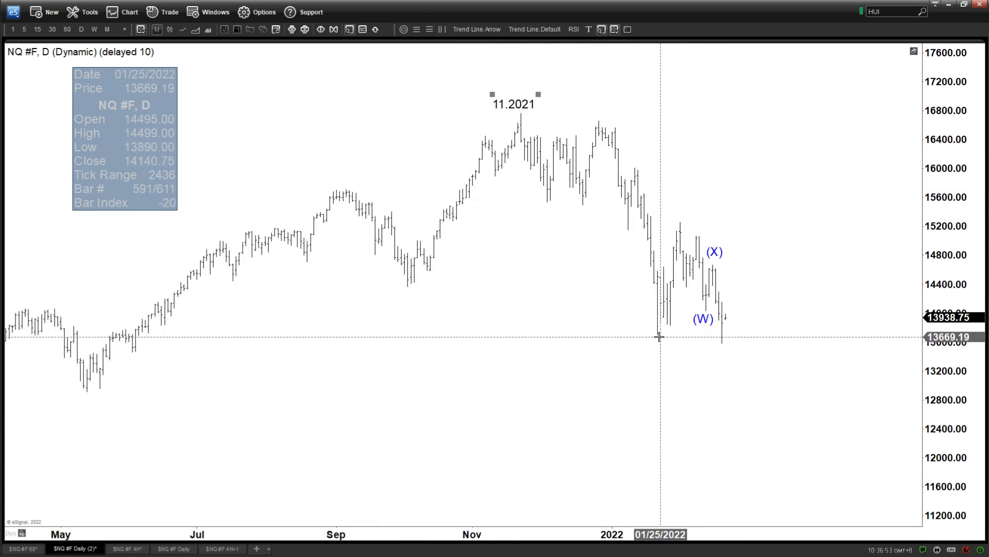
pyautogui.click(588, 29)
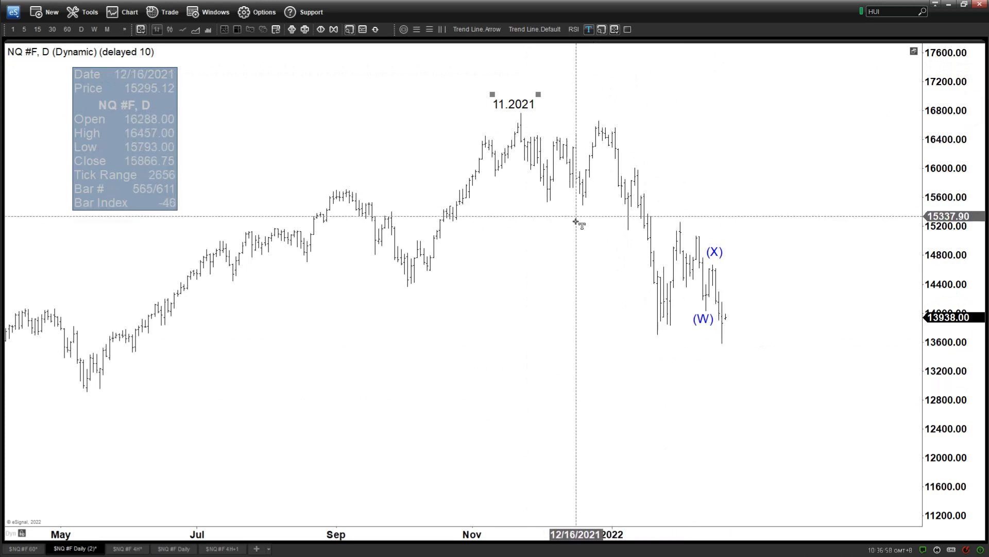
pyautogui.press('Escape')
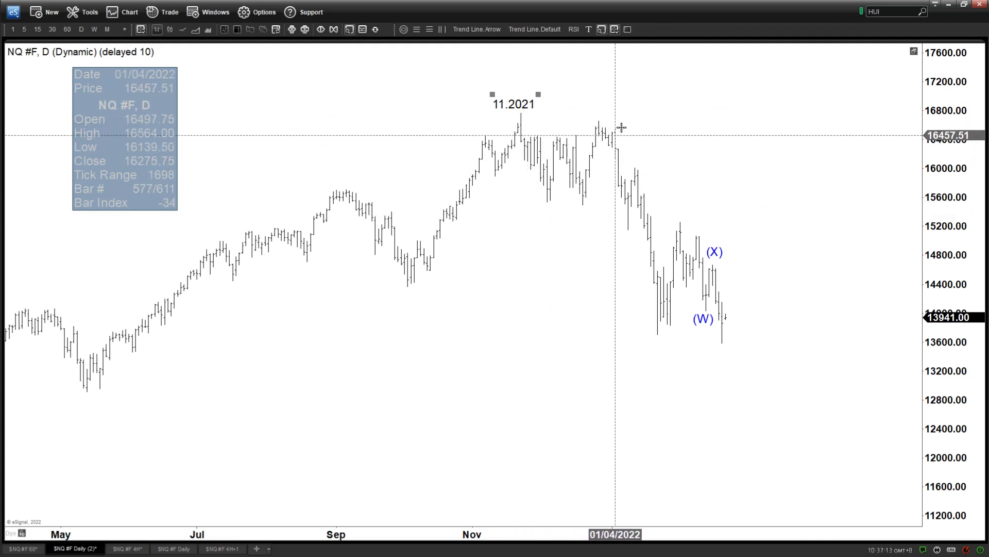
pyautogui.click(476, 30)
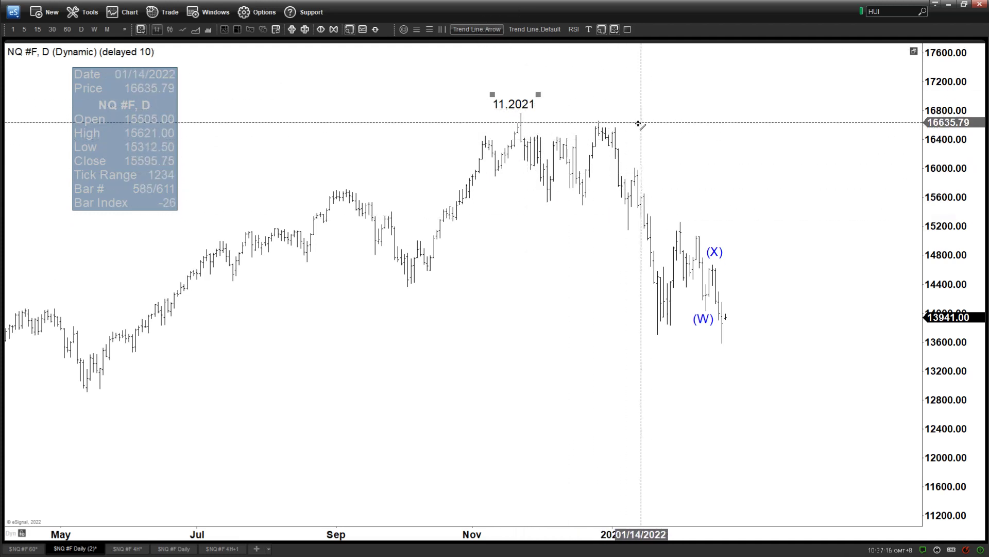
pyautogui.moveTo(602, 117); pyautogui.dragTo(659, 335)
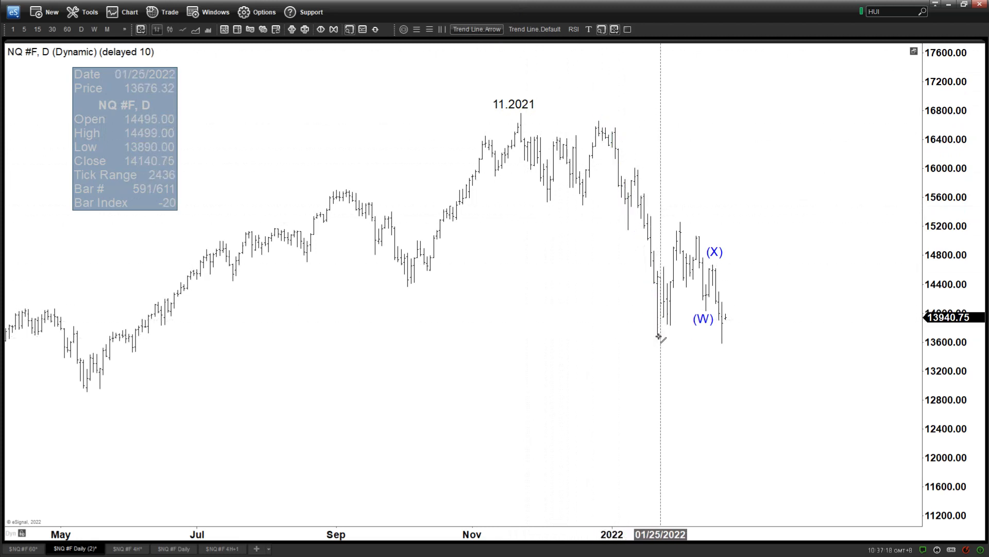
pyautogui.press('Escape')
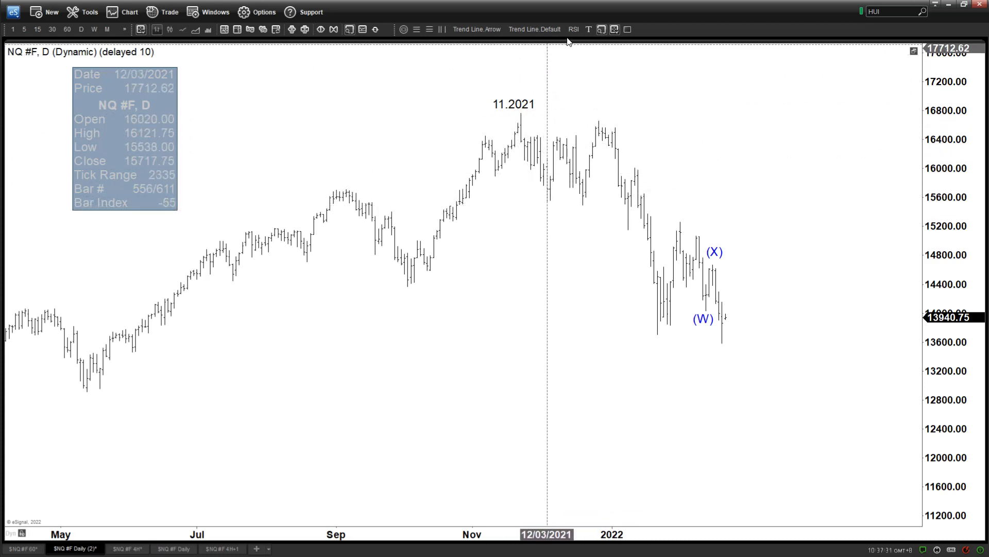
# Add the text label ((1)) below the early December 2021 low.
pyautogui.click(589, 31)
pyautogui.click(544, 201)
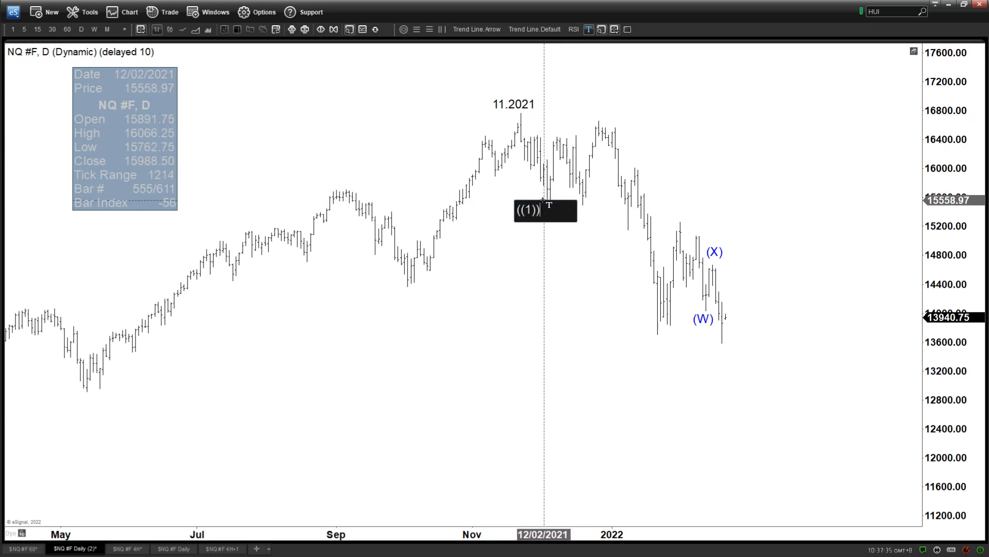
pyautogui.click(547, 175)
# Copy the ((1)) label above the late December 2021 high as ((2)), and copy it again below the January 2022 low.
pyautogui.moveTo(547, 205); pyautogui.dragTo(604, 106)
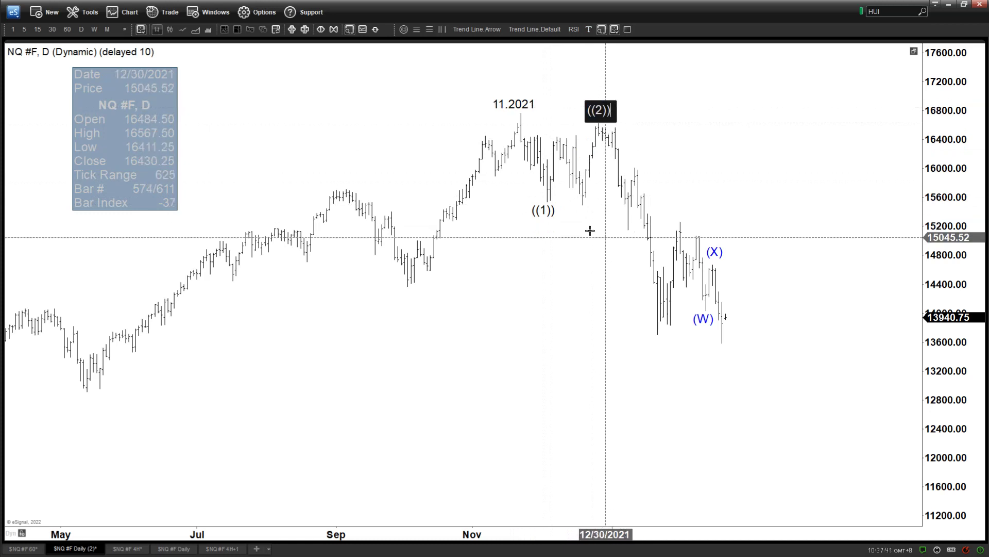
pyautogui.moveTo(546, 206); pyautogui.dragTo(657, 342)
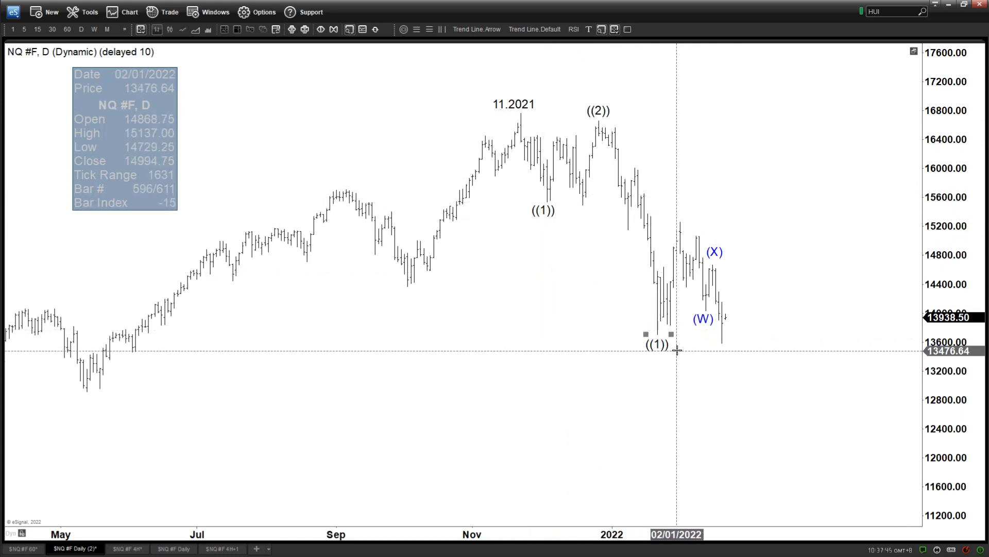
# Remove the ((1)) label below the January 2022 low and the ((2)) label above the late December high.
pyautogui.rightClick(661, 340)
pyautogui.click(685, 453)
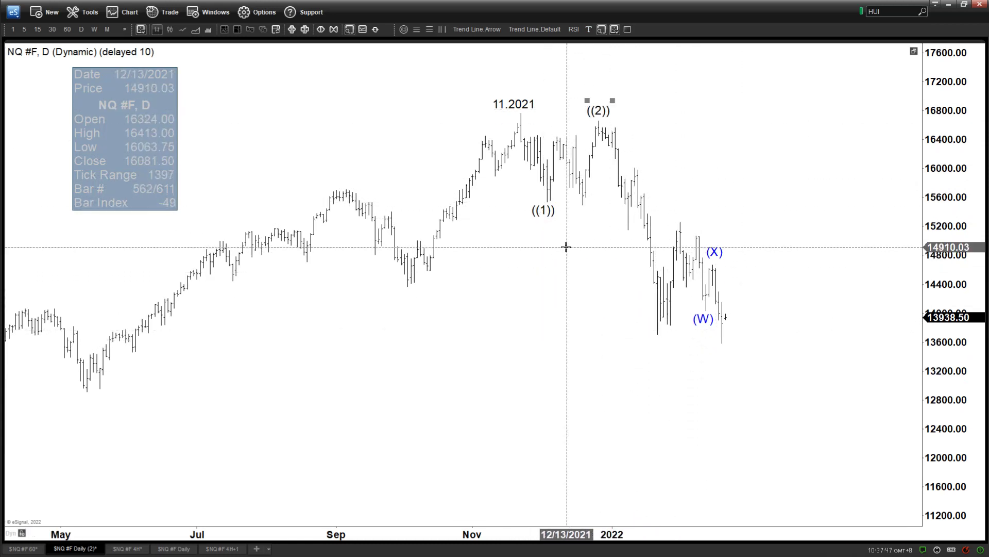
pyautogui.rightClick(593, 109)
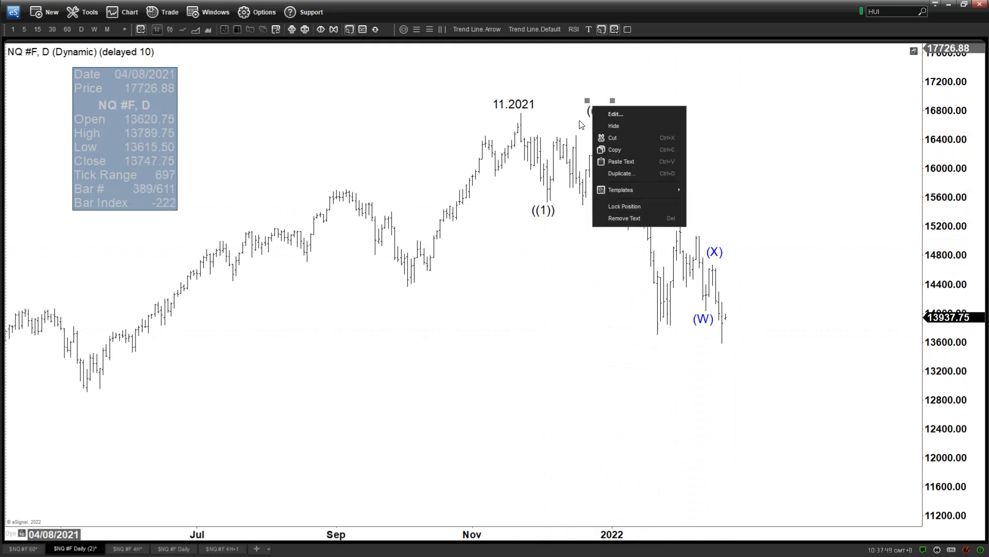
pyautogui.click(604, 216)
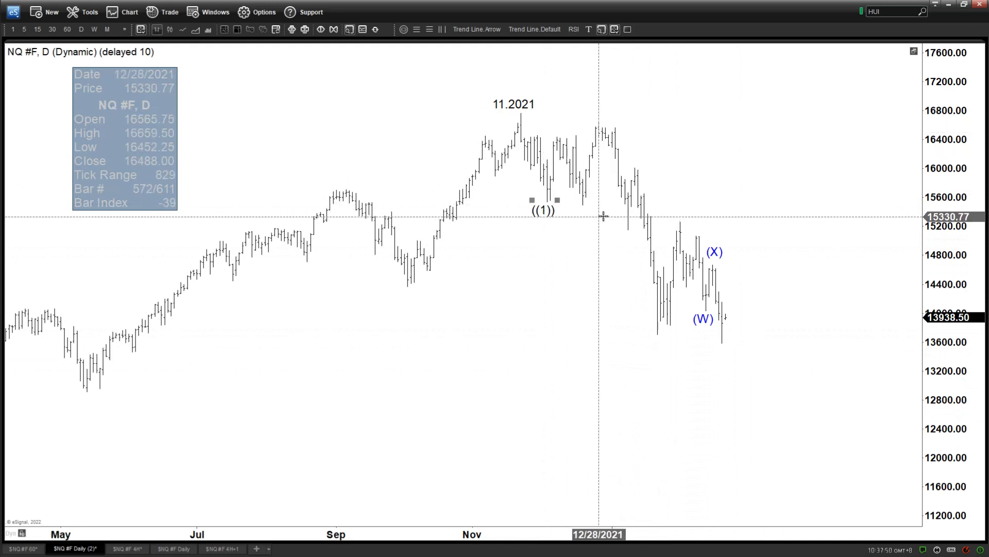
# Draw blue trend line arrows from the November 2021 high down to the January 2022 low and up to the early February high.
pyautogui.click(486, 29)
pyautogui.moveTo(521, 113)
pyautogui.mouseDown()
pyautogui.moveTo(663, 334)
pyautogui.moveTo(683, 219)
pyautogui.mouseUp()
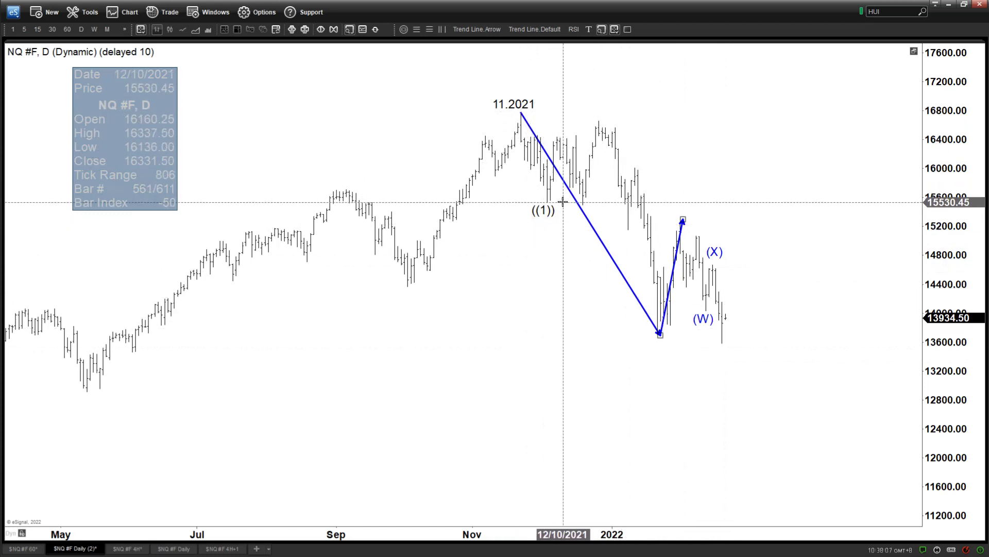
# Move the ((1)) label below the January 2022 low as ((W)), and copy it above the early February high as ((X))).
pyautogui.moveTo(550, 210); pyautogui.dragTo(666, 343)
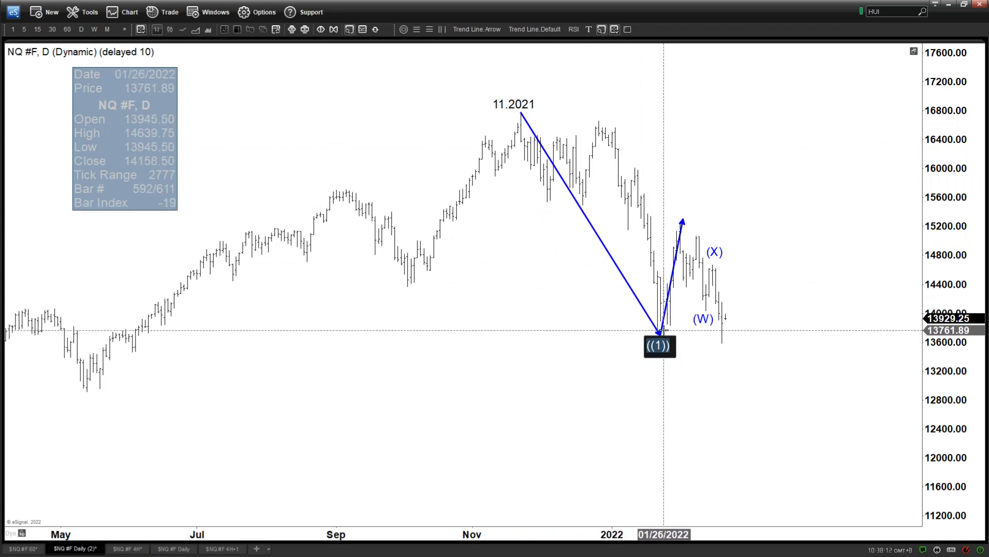
pyautogui.click(648, 274)
pyautogui.moveTo(684, 227); pyautogui.dragTo(686, 206)
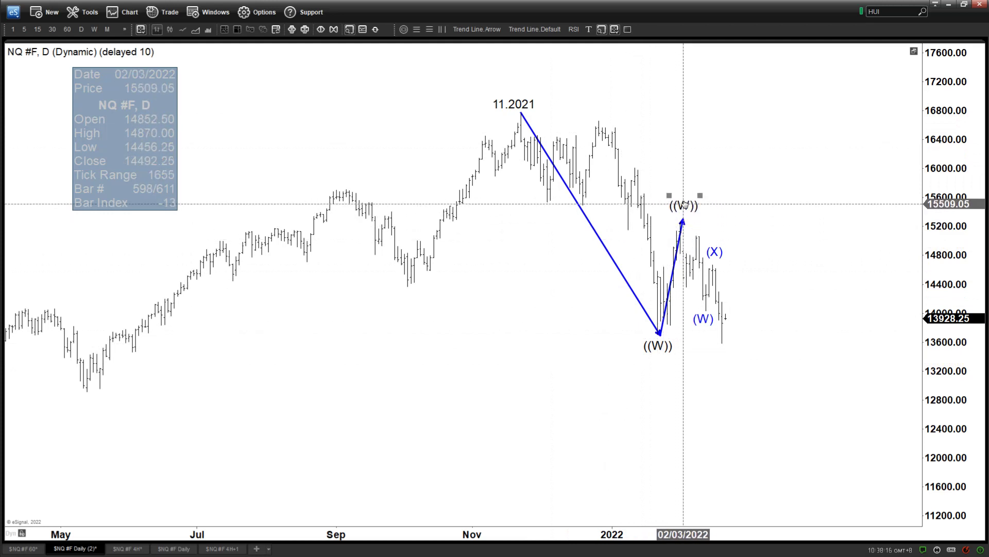
pyautogui.write('((X')
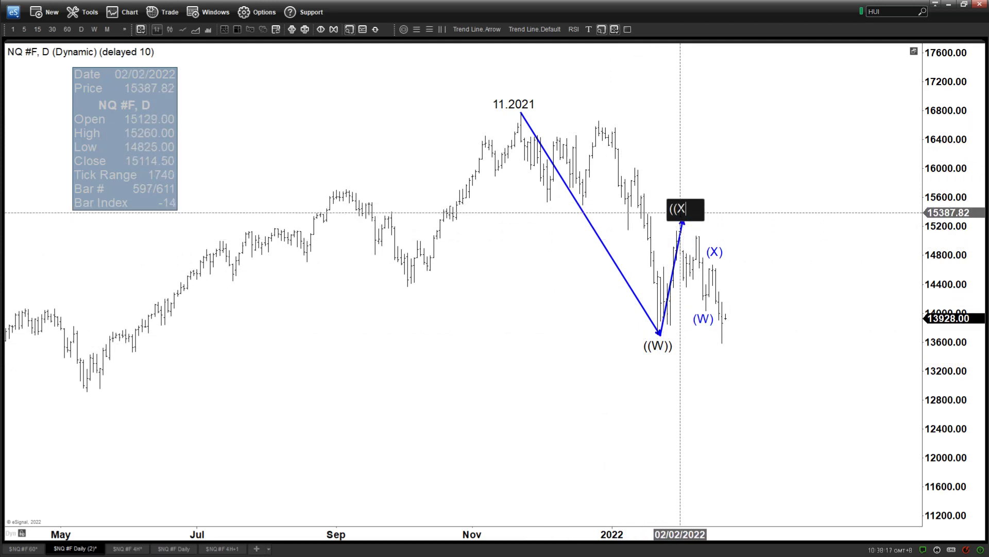
pyautogui.write(')))')
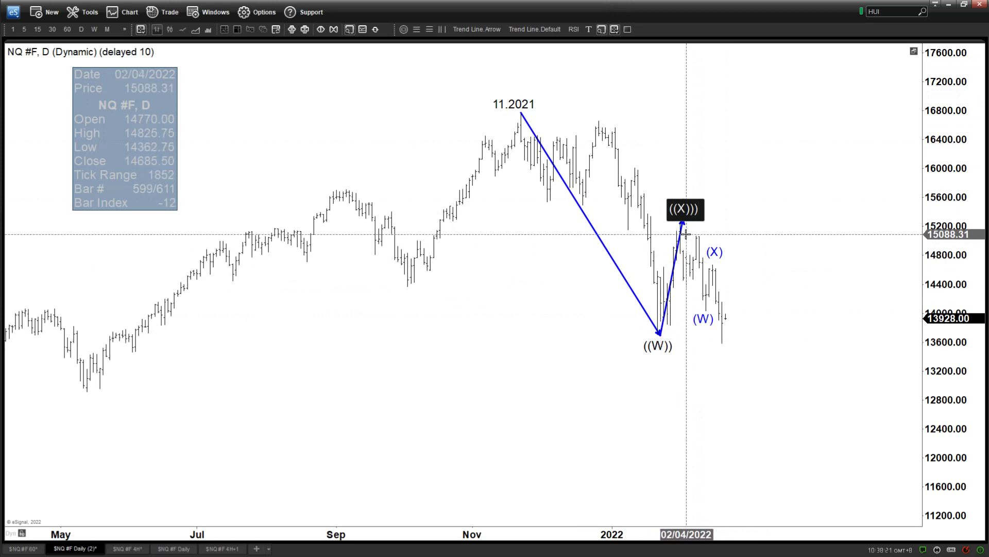
# Remove both blue trend line arrows running from the November 2021 high to the January low and the early February high.
pyautogui.rightClick(681, 231)
pyautogui.click(707, 333)
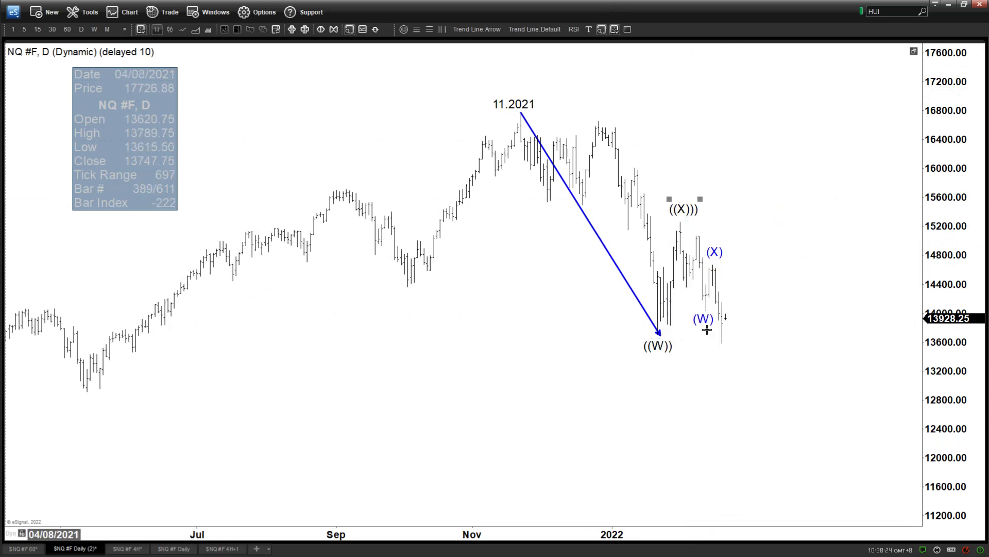
pyautogui.rightClick(534, 135)
pyautogui.click(549, 223)
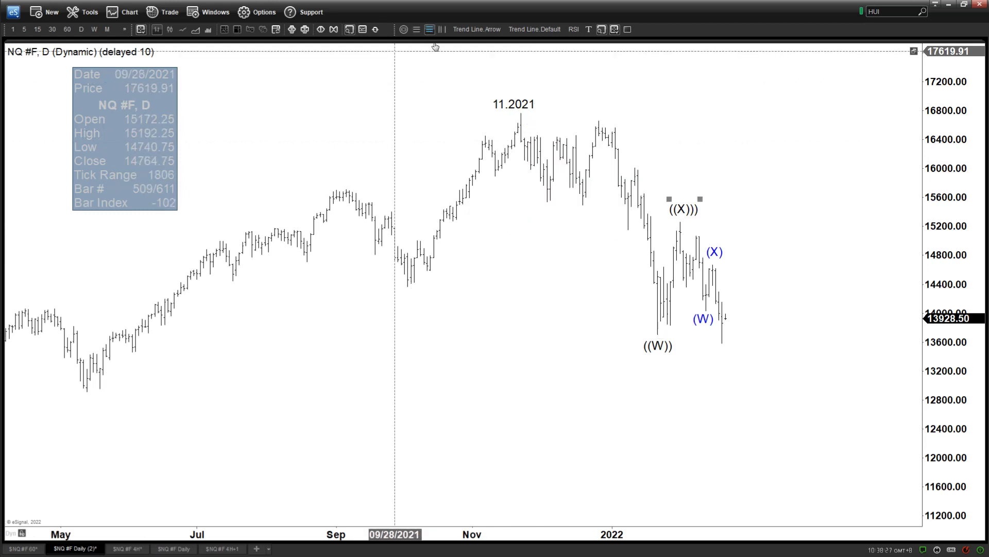
# Project a Fibonacci extension from the November 2021 high to the January 2022 low and the early February high, starting it slightly before the November high.
pyautogui.click(523, 114)
pyautogui.click(659, 333)
pyautogui.click(829, 224)
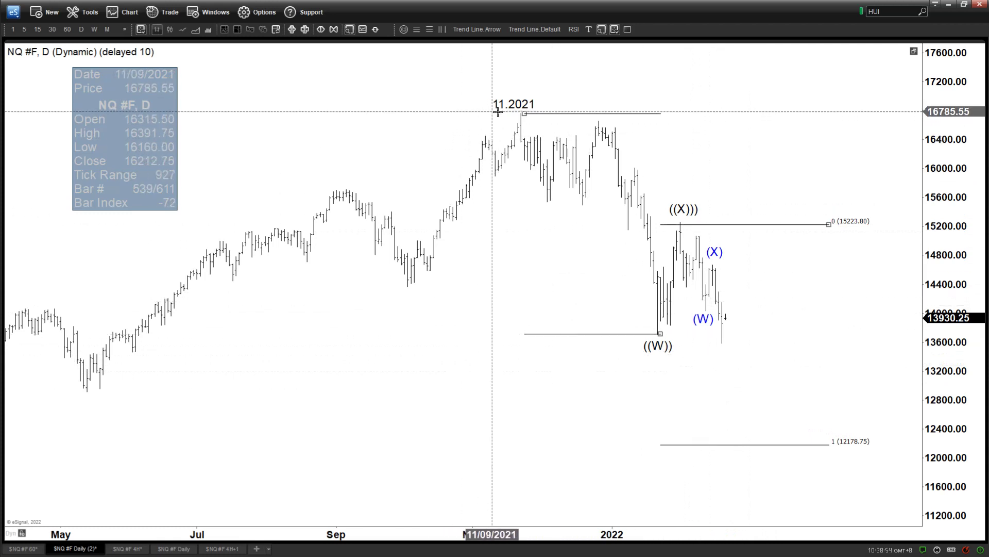
pyautogui.moveTo(523, 113); pyautogui.dragTo(502, 114)
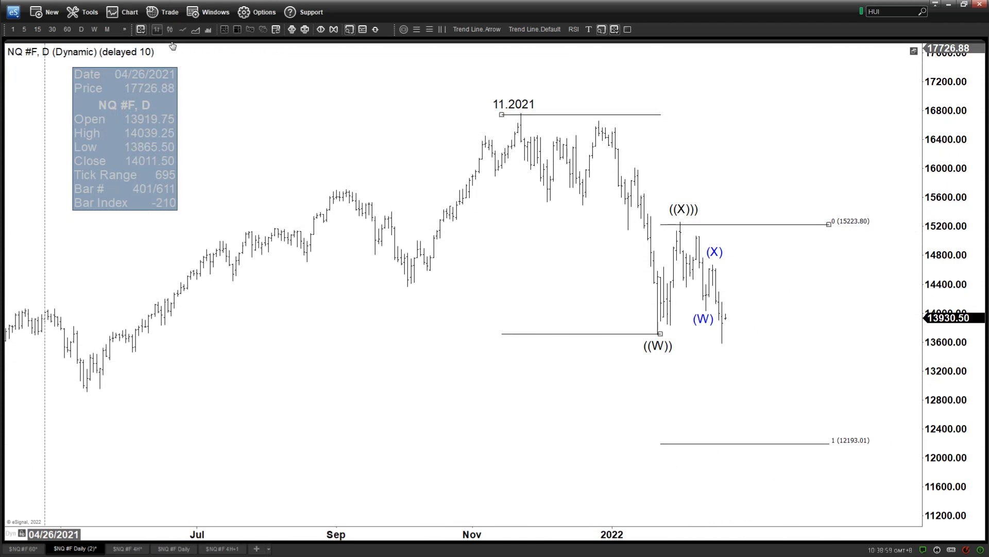
# Switch the daily chart's symbol to YM #F.
pyautogui.moveTo(173, 46)
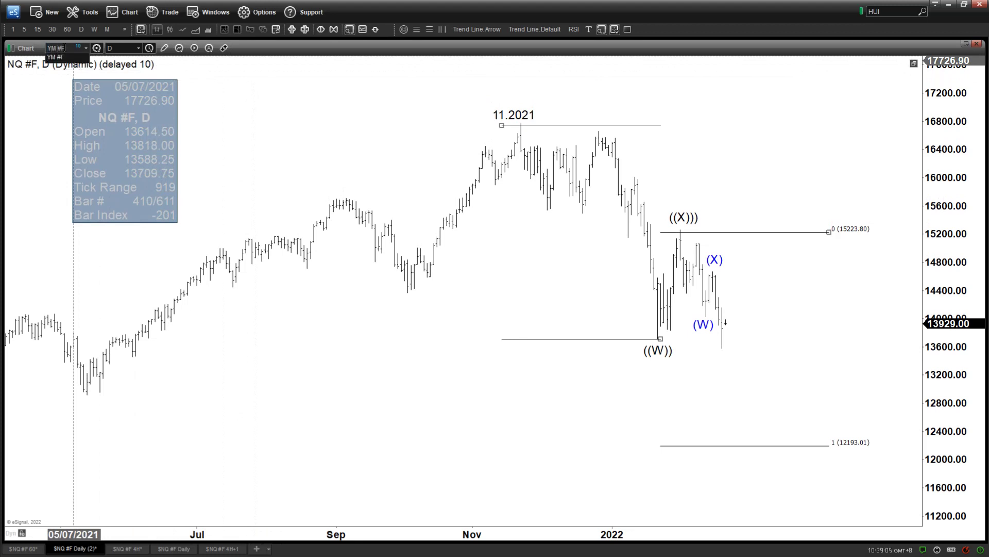
pyautogui.write('YM #F')
pyautogui.press('Return')
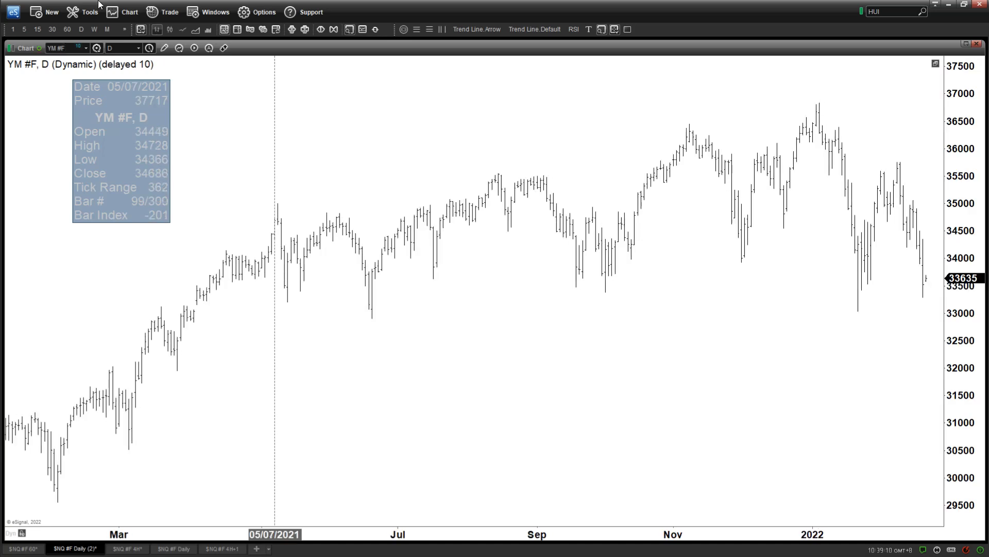
pyautogui.moveTo(691, 382); pyautogui.dragTo(497, 390)
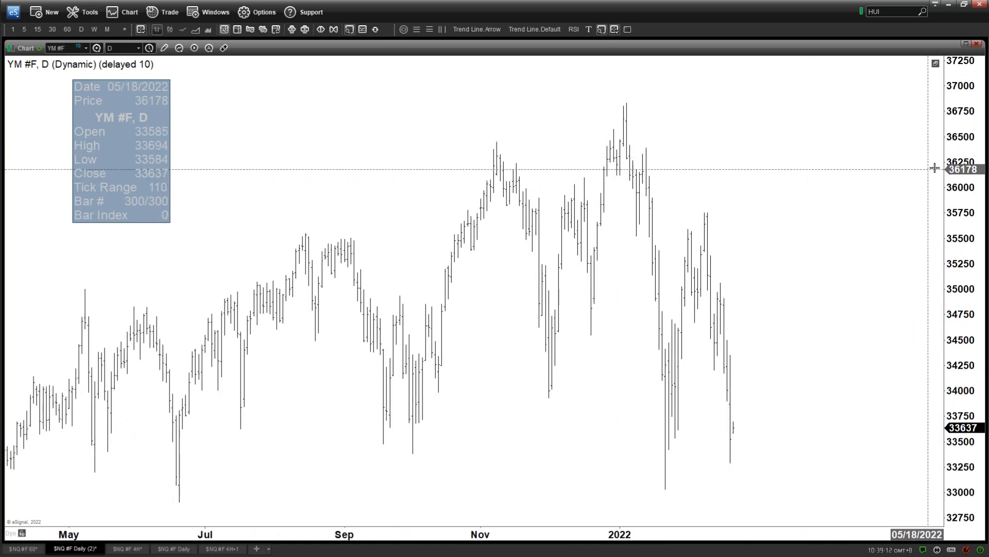
pyautogui.moveTo(954, 177); pyautogui.dragTo(954, 305)
pyautogui.moveTo(731, 474); pyautogui.dragTo(780, 434)
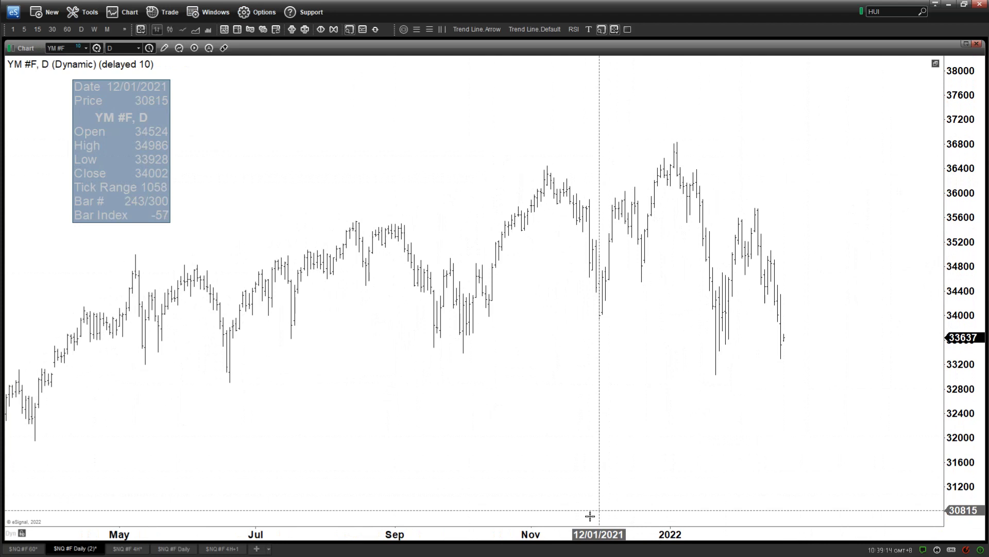
pyautogui.moveTo(565, 536); pyautogui.dragTo(490, 515)
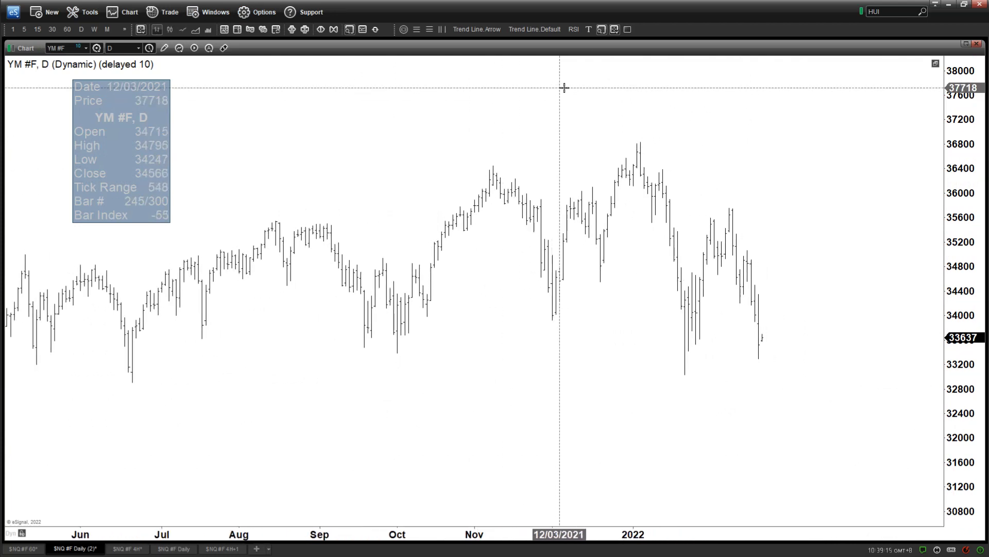
pyautogui.click(493, 29)
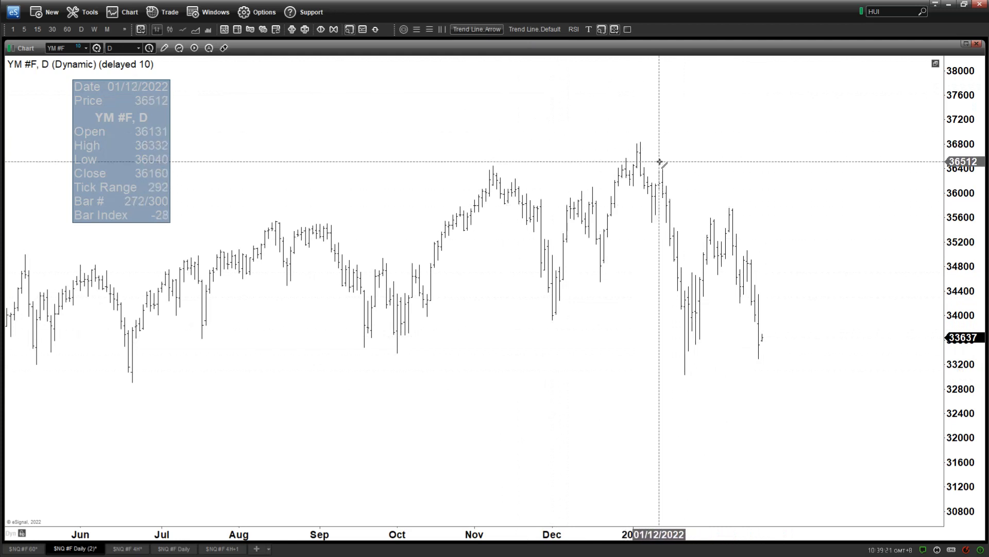
pyautogui.moveTo(687, 374); pyautogui.dragTo(743, 200)
pyautogui.press('Escape')
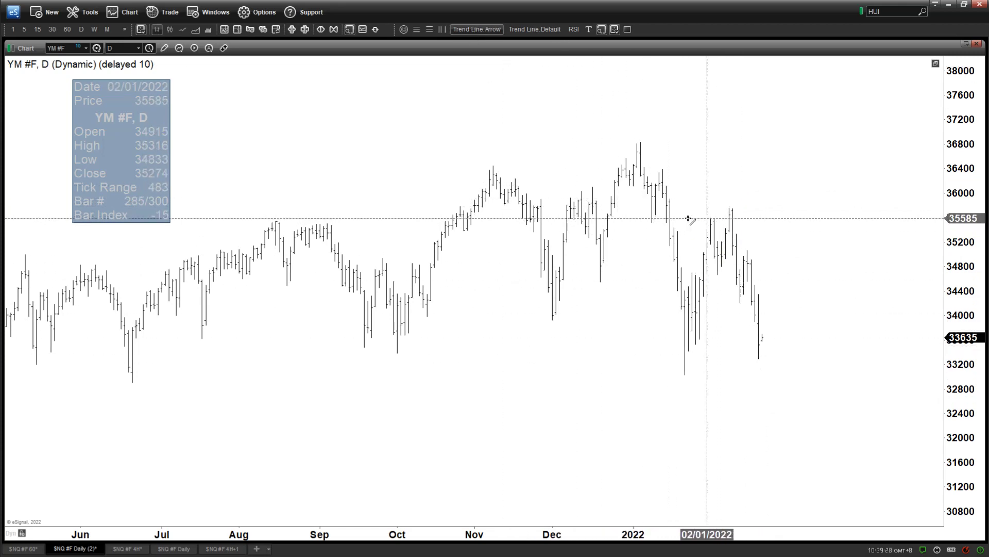
pyautogui.moveTo(666, 173)
pyautogui.mouseDown()
pyautogui.moveTo(702, 343)
pyautogui.moveTo(689, 375)
pyautogui.mouseUp()
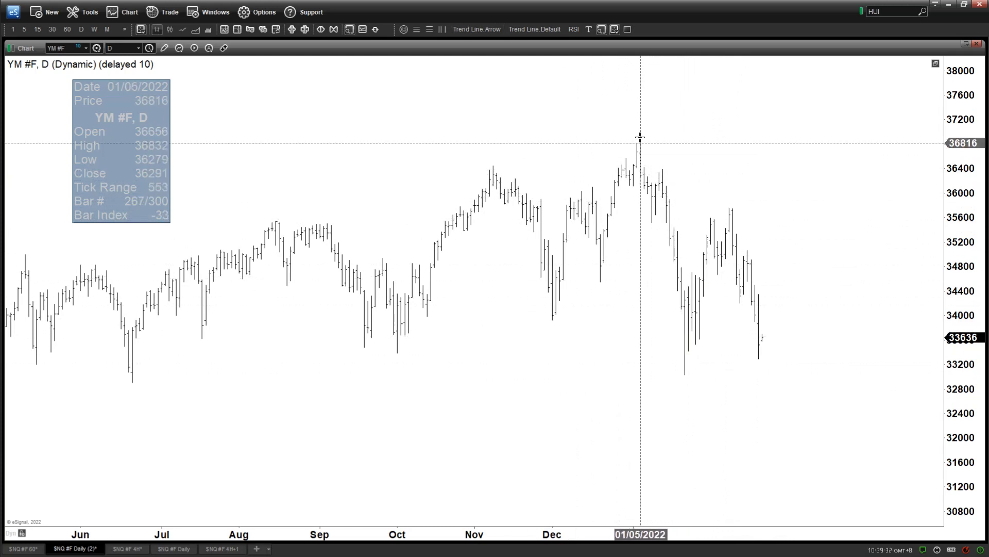
# Draw trend line arrows from the early January 2022 high down to the late January low and up to the February high.
pyautogui.click(452, 28)
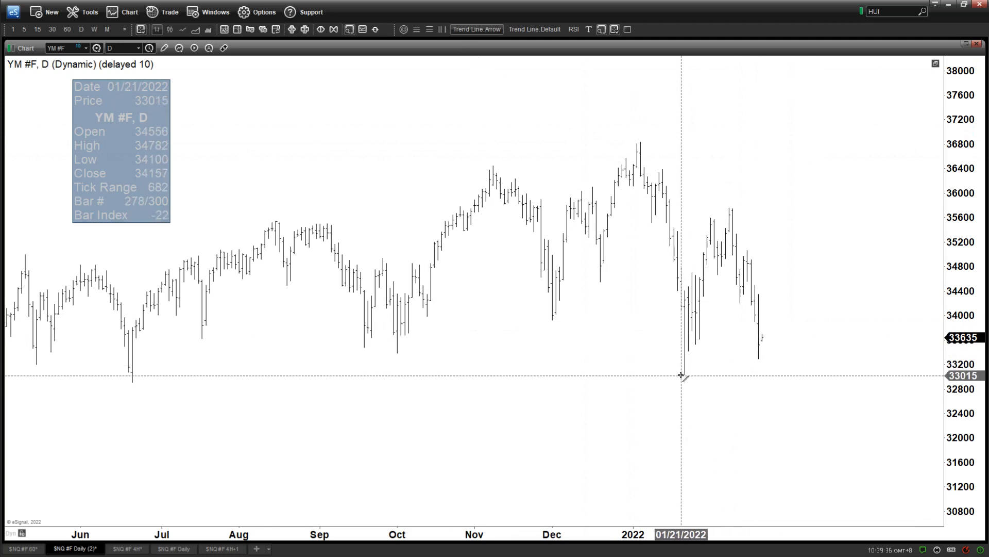
pyautogui.moveTo(645, 171)
pyautogui.mouseDown()
pyautogui.moveTo(691, 386)
pyautogui.moveTo(685, 375)
pyautogui.moveTo(731, 203)
pyautogui.mouseUp()
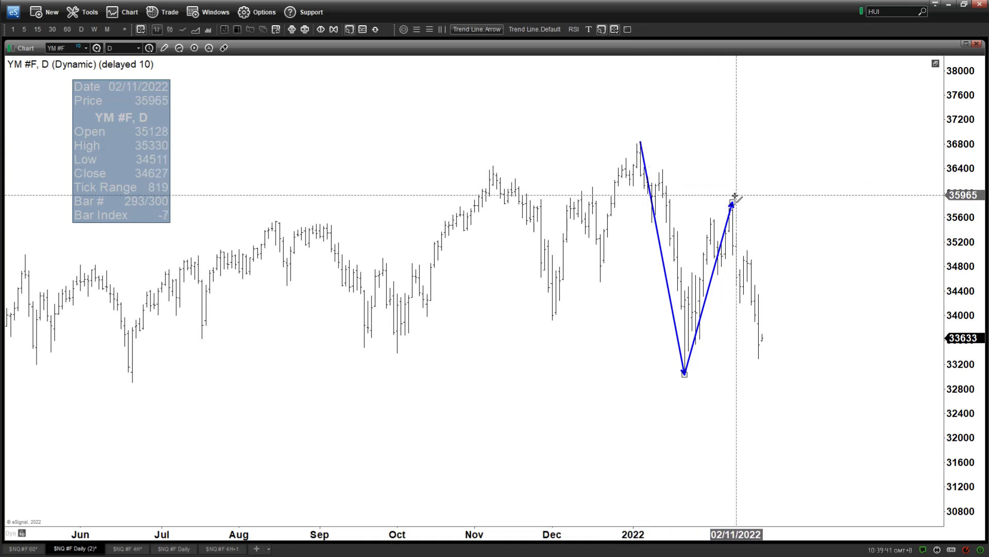
pyautogui.moveTo(736, 199); pyautogui.dragTo(799, 448)
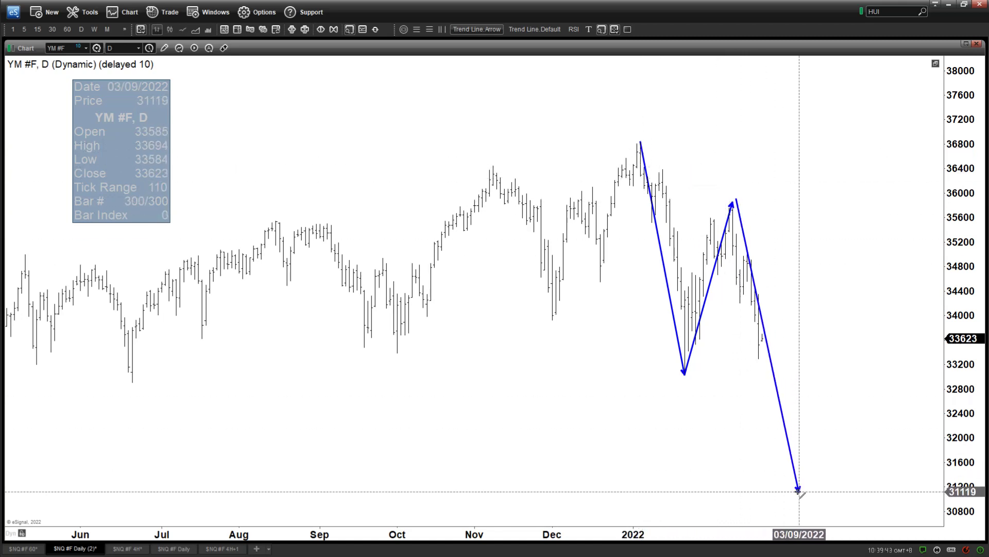
pyautogui.press('Escape')
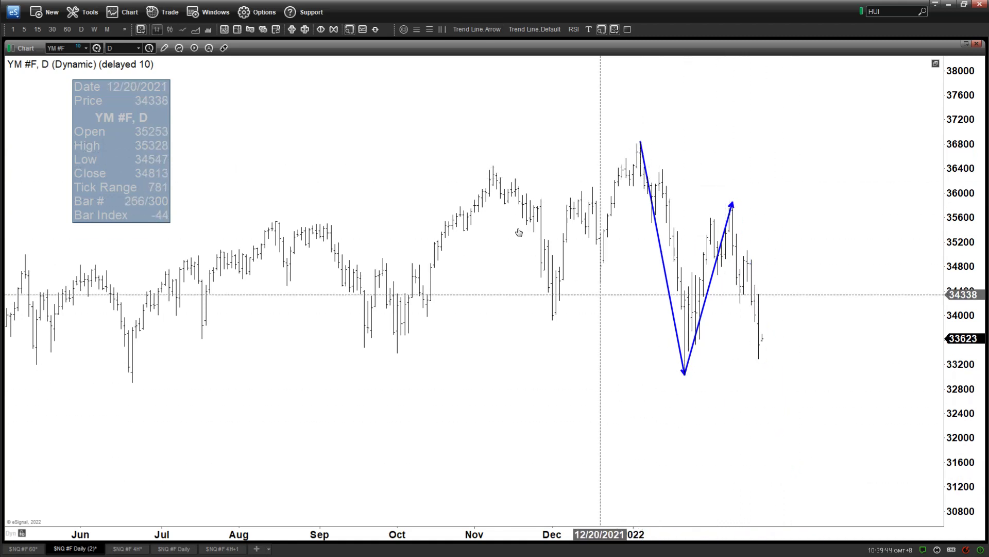
# Switch the chart's symbol to ES #F and show its Stochastic and Relative Strength Index panes.
pyautogui.click(67, 49)
pyautogui.write('ES #F')
pyautogui.press('Return')
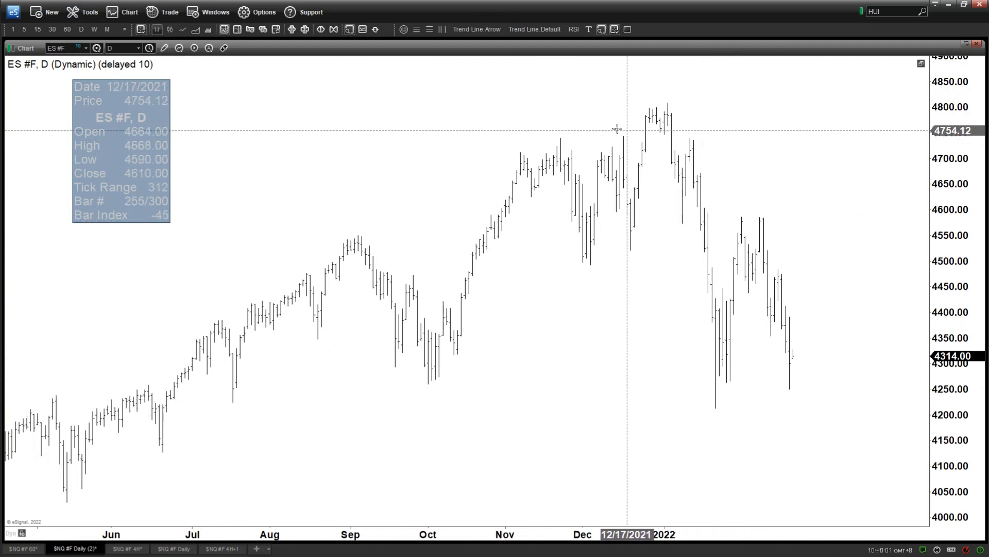
pyautogui.doubleClick(606, 350)
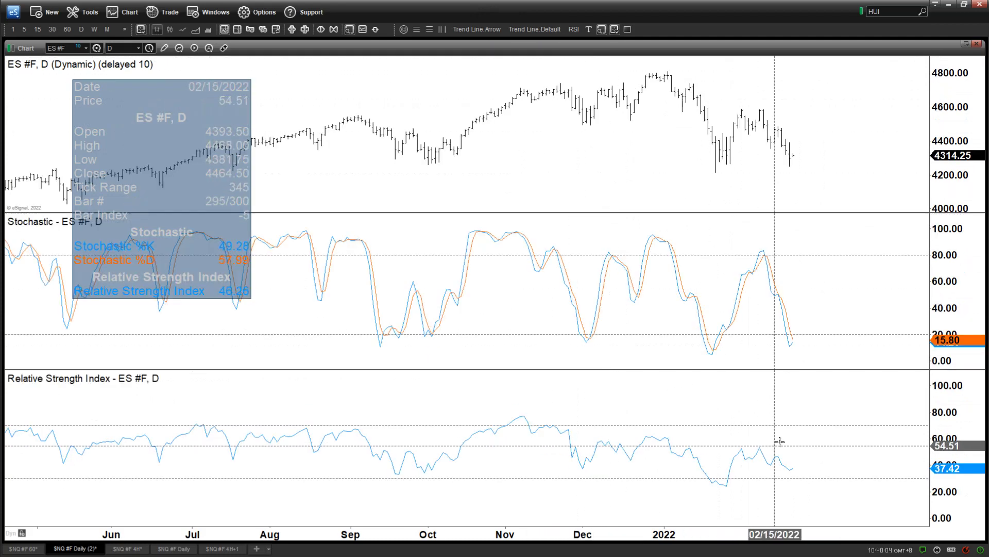
pyautogui.click(536, 29)
pyautogui.moveTo(524, 414); pyautogui.dragTo(838, 469)
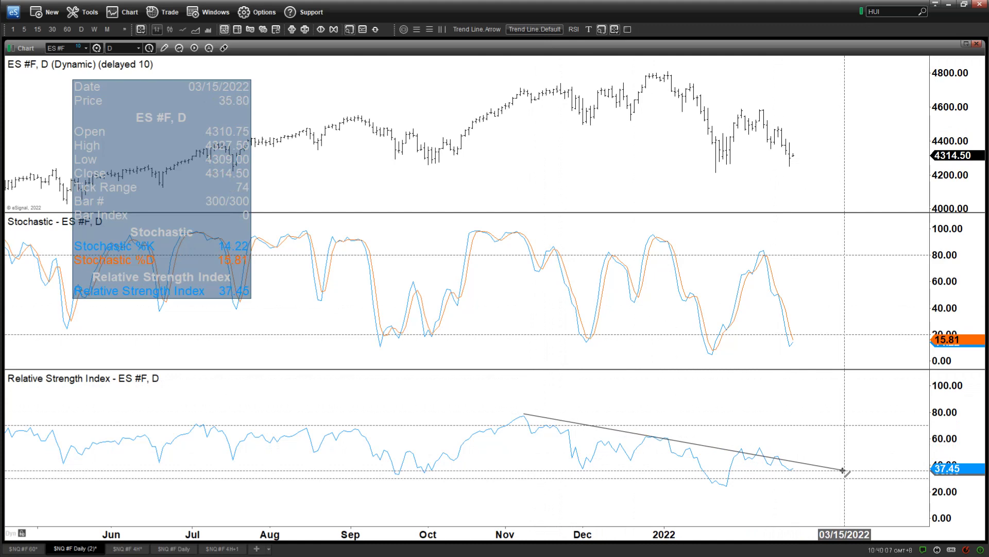
pyautogui.press('Escape')
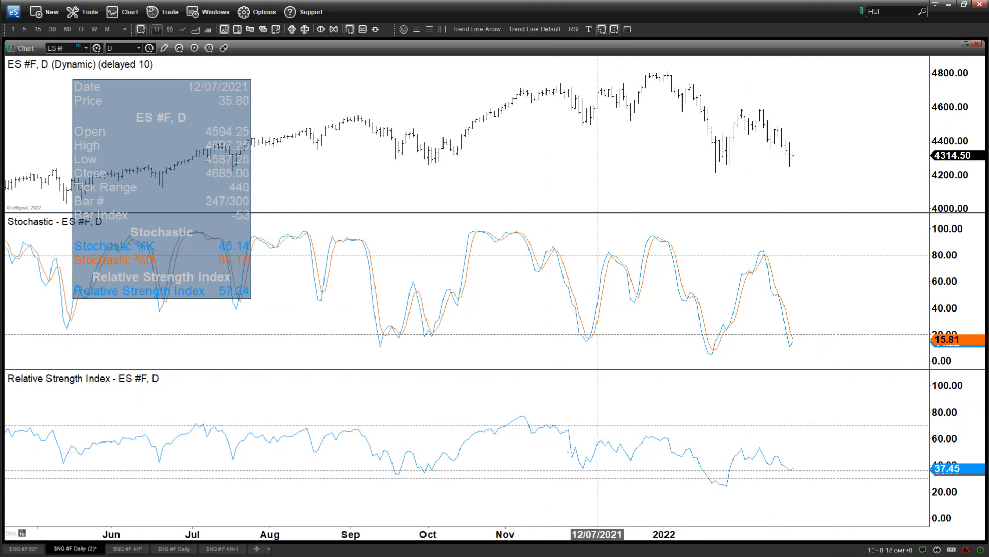
# Draw a descending trend line across the Relative Strength Index from its November 2021 peak, and return to the price chart alone.
pyautogui.click(542, 30)
pyautogui.moveTo(524, 416); pyautogui.dragTo(837, 460)
pyautogui.doubleClick(841, 149)
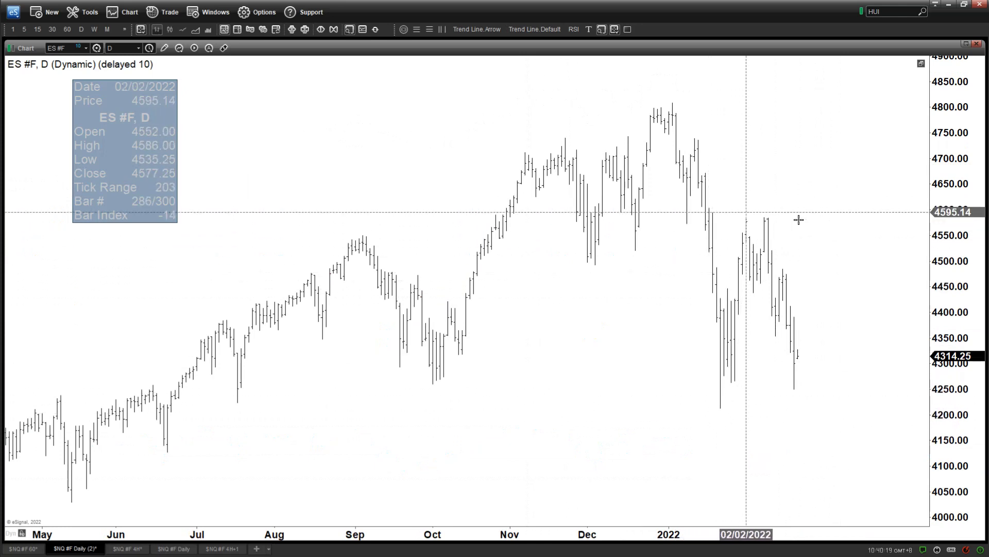
pyautogui.moveTo(823, 227); pyautogui.dragTo(792, 229)
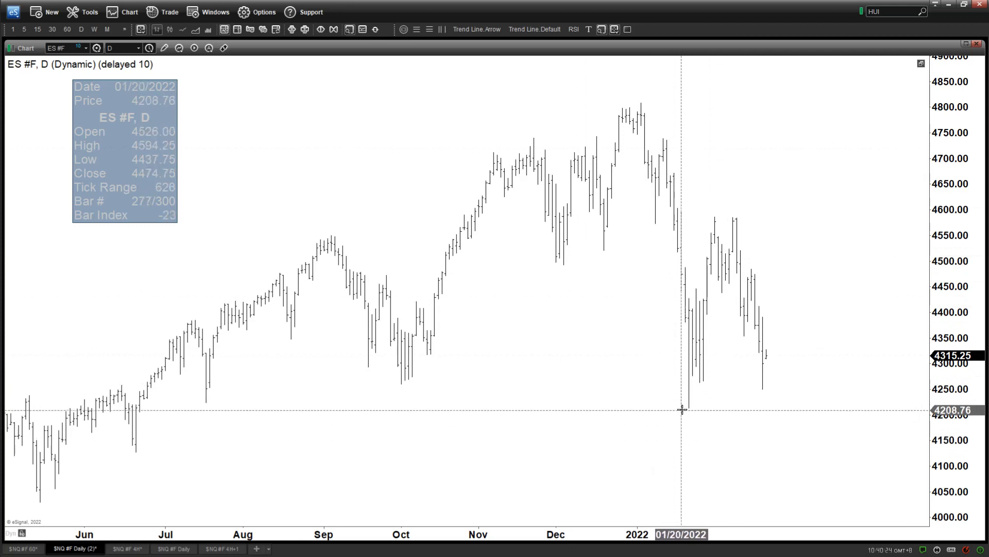
pyautogui.click(473, 32)
pyautogui.moveTo(641, 102); pyautogui.dragTo(700, 411)
pyautogui.press('Delete')
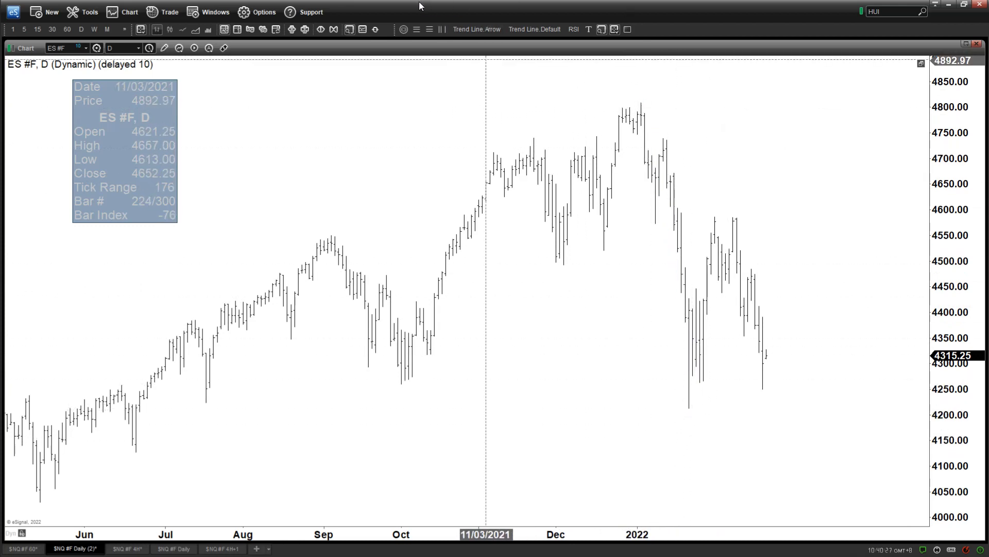
# Project a Fibonacci extension from the early January 2022 high to the late January low, starting its projection from the February high at about 4587.
pyautogui.click(428, 32)
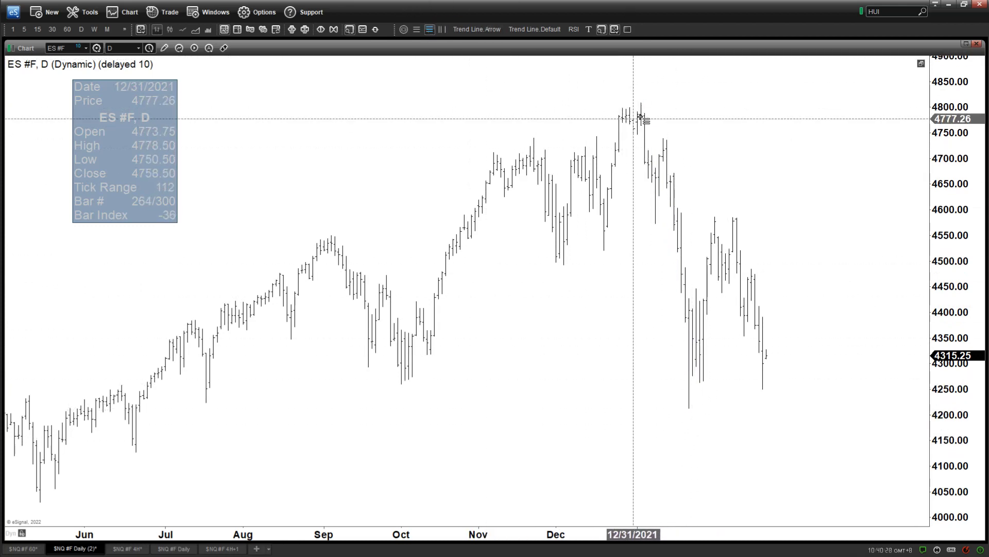
pyautogui.click(695, 406)
pyautogui.click(866, 215)
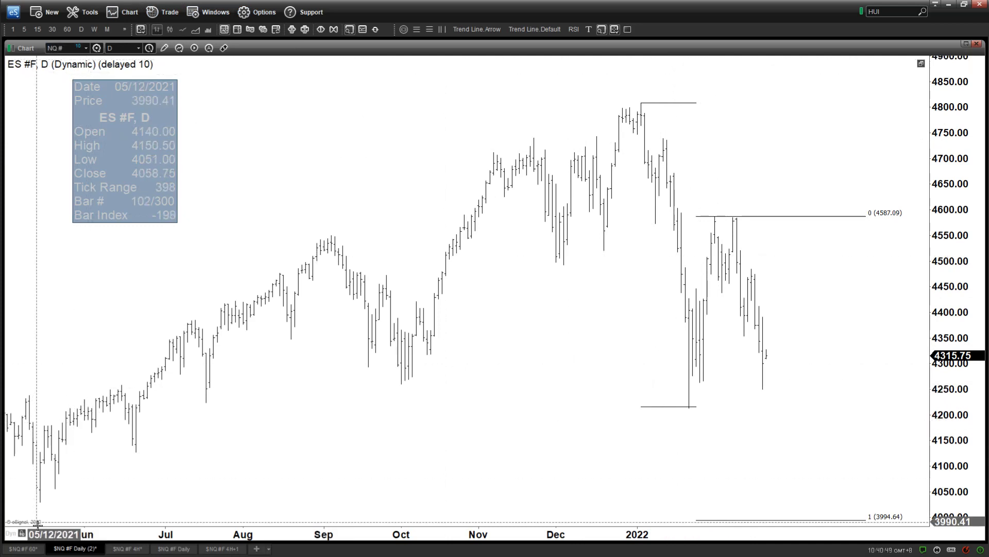
# Switch the chart's symbol back to NQ #F.
pyautogui.write('F')
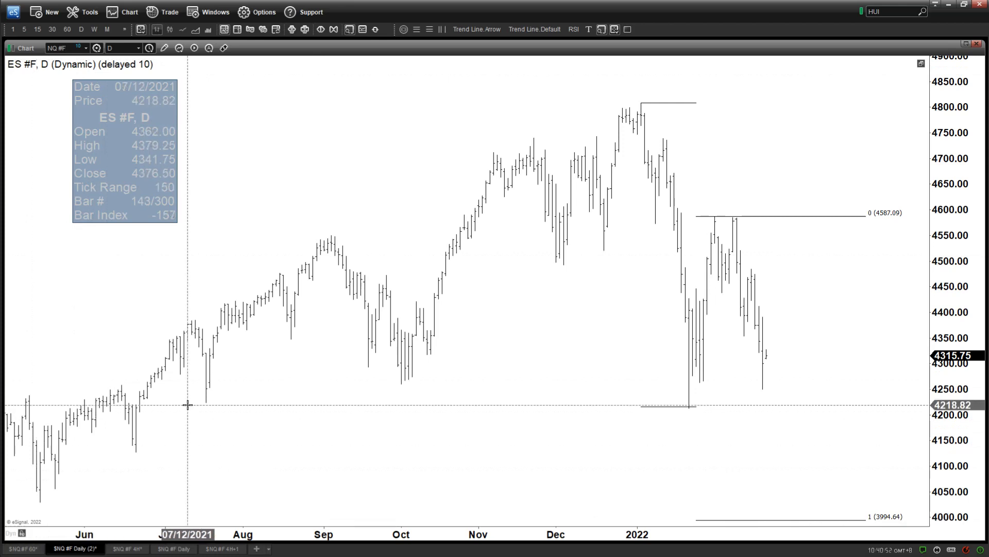
pyautogui.press('Return')
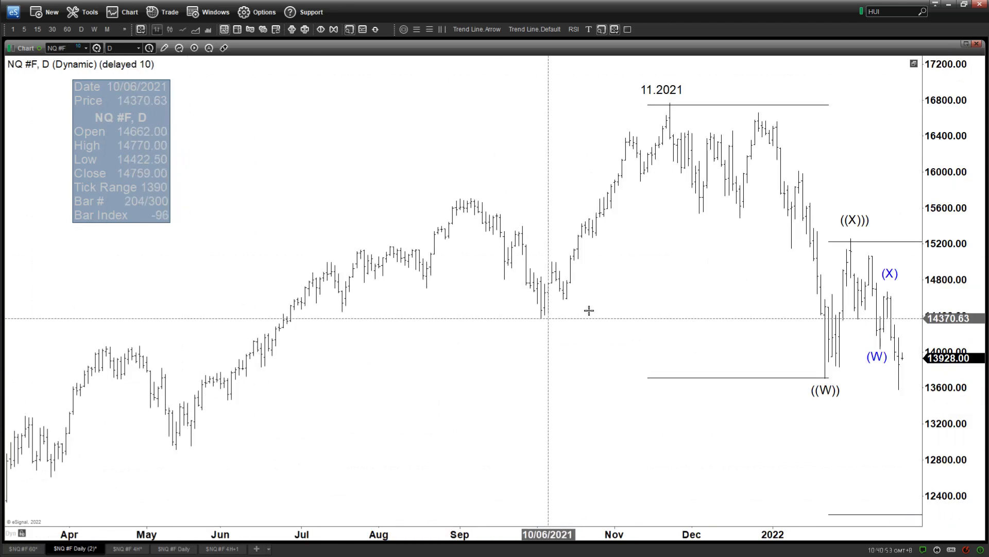
pyautogui.moveTo(664, 263); pyautogui.dragTo(589, 263)
pyautogui.moveTo(948, 204); pyautogui.dragTo(948, 258)
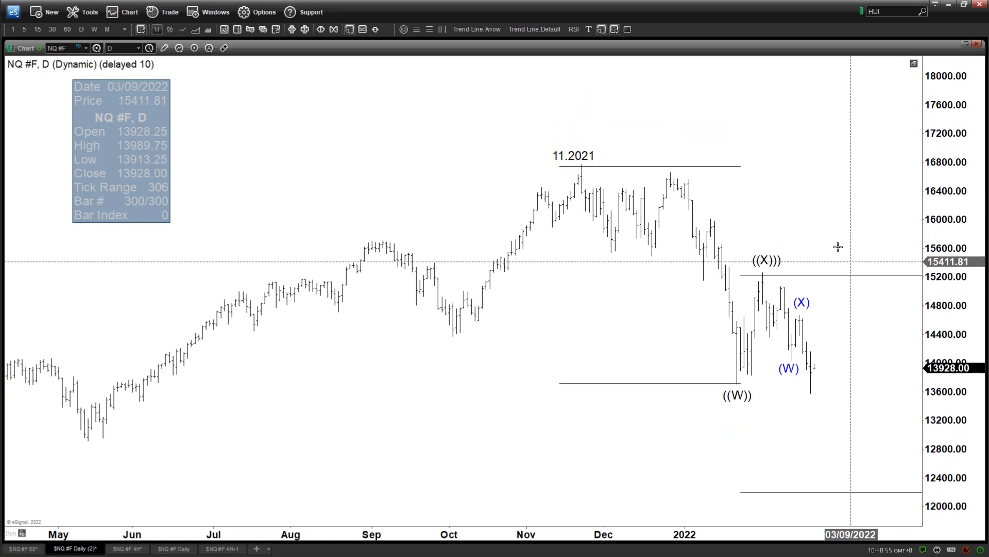
# Nudge the ((X))) label upward and raise the Fibonacci extension's projection start to about 15274 at the early February high.
pyautogui.moveTo(626, 199); pyautogui.dragTo(551, 176)
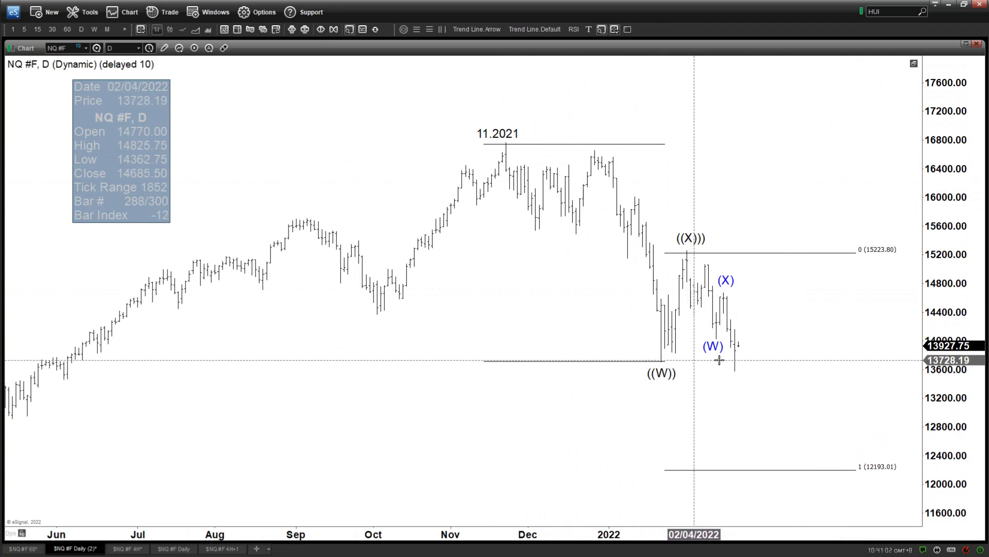
pyautogui.moveTo(761, 384); pyautogui.dragTo(722, 366)
pyautogui.moveTo(655, 216); pyautogui.dragTo(652, 221)
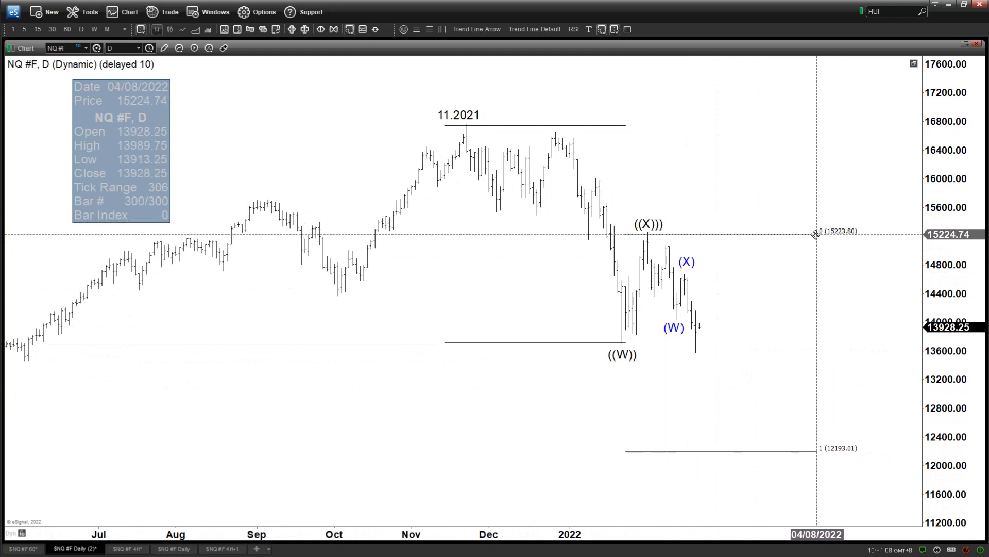
pyautogui.moveTo(815, 236); pyautogui.dragTo(814, 231)
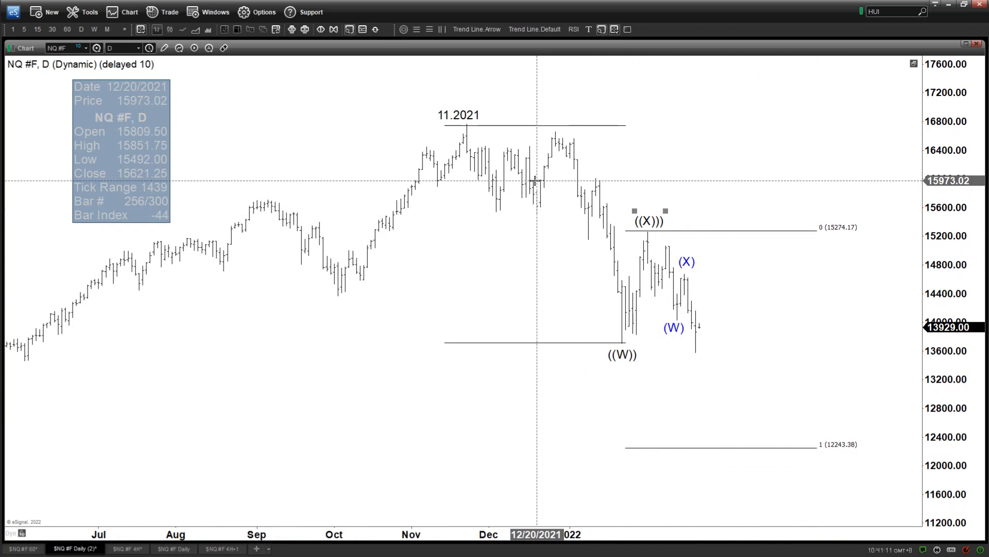
# Nudge the 11.2021 label to sit directly above the November 2021 high and shift the ((X))) label slightly downward.
pyautogui.moveTo(459, 115); pyautogui.dragTo(464, 115)
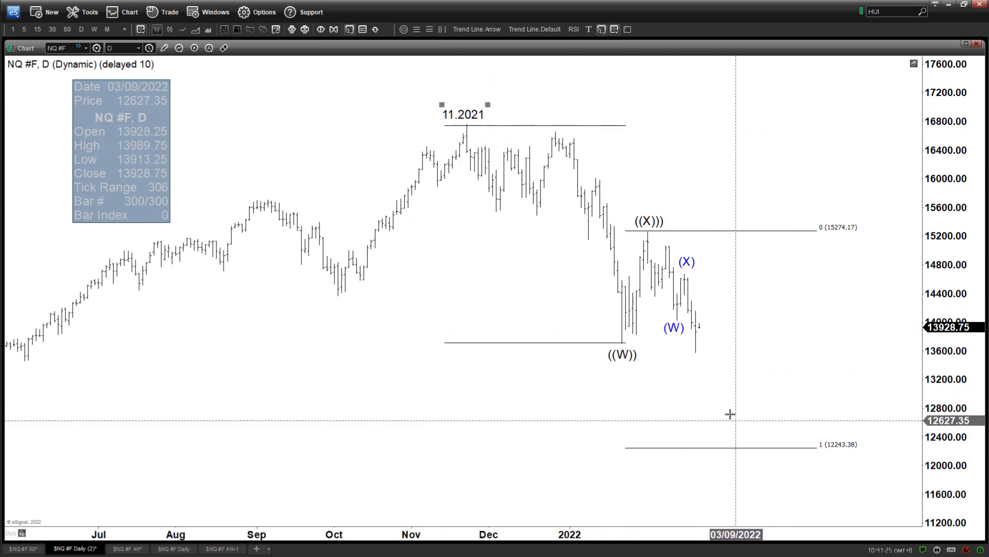
pyautogui.click(649, 221)
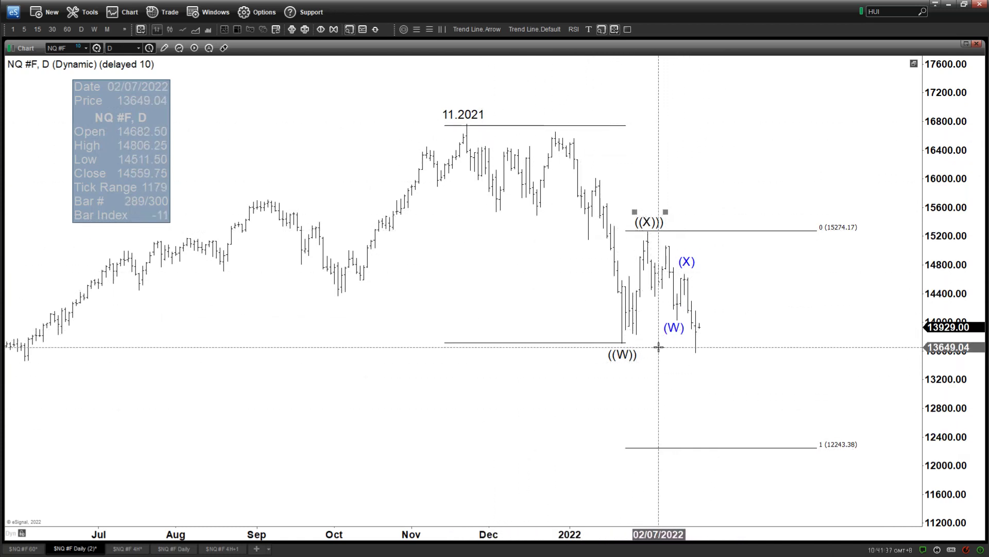
pyautogui.moveTo(779, 341); pyautogui.dragTo(788, 339)
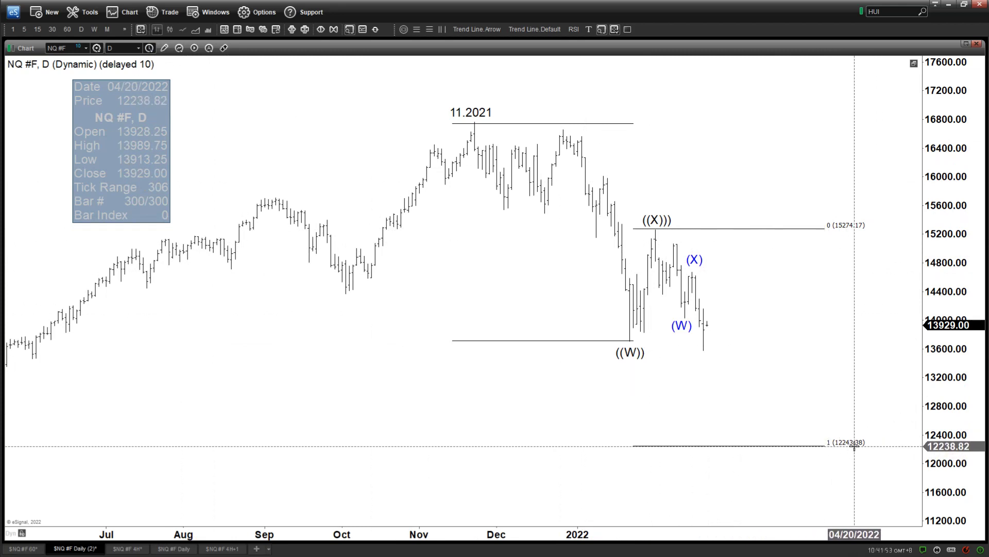
pyautogui.click(478, 31)
pyautogui.moveTo(658, 227); pyautogui.dragTo(718, 354)
pyautogui.press('Escape')
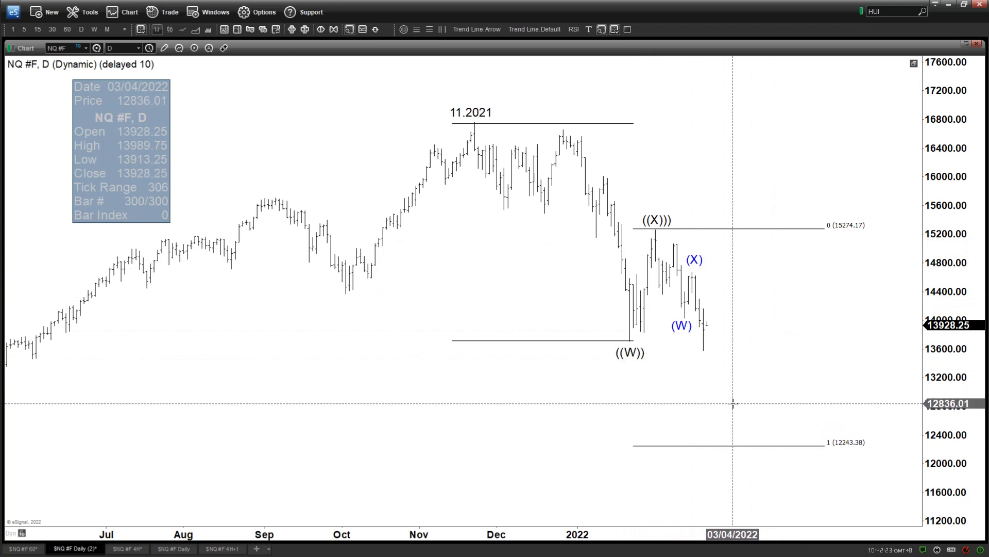
# Project a Fibonacci extension from the ((X))) high through the (W) low, starting at about 14663.53, and shade its 1 to 1.618 zone with a rectangle.
pyautogui.click(697, 257)
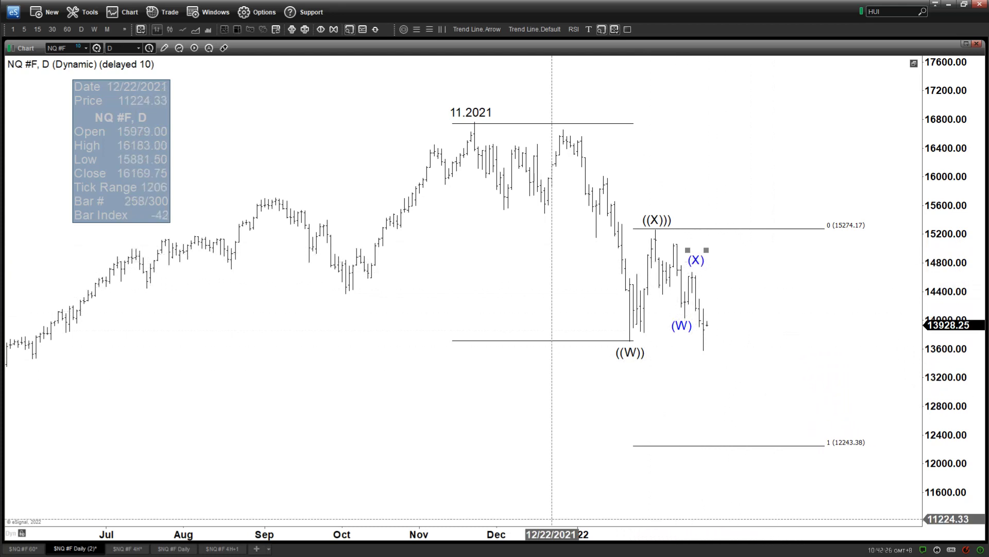
pyautogui.moveTo(500, 533); pyautogui.dragTo(312, 389)
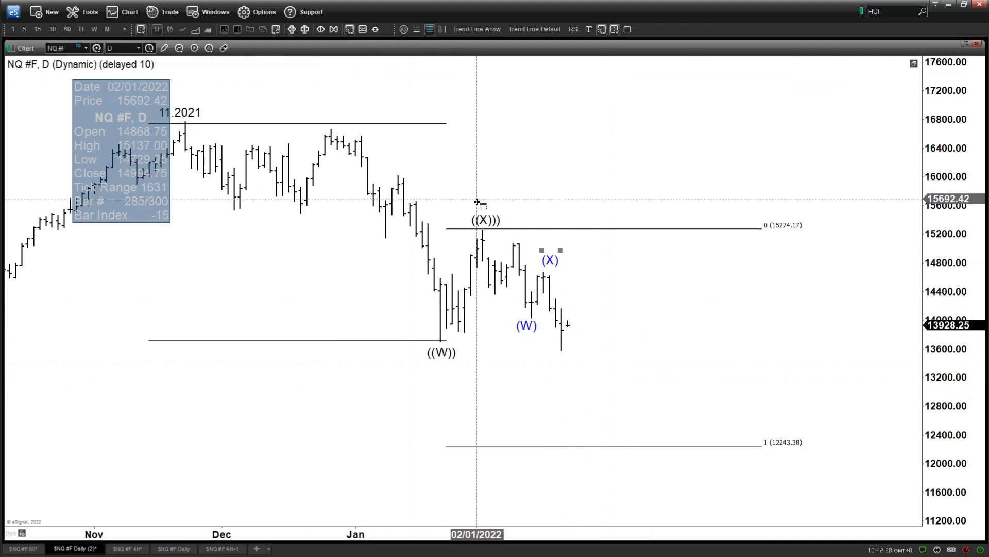
pyautogui.click(537, 318)
pyautogui.click(628, 272)
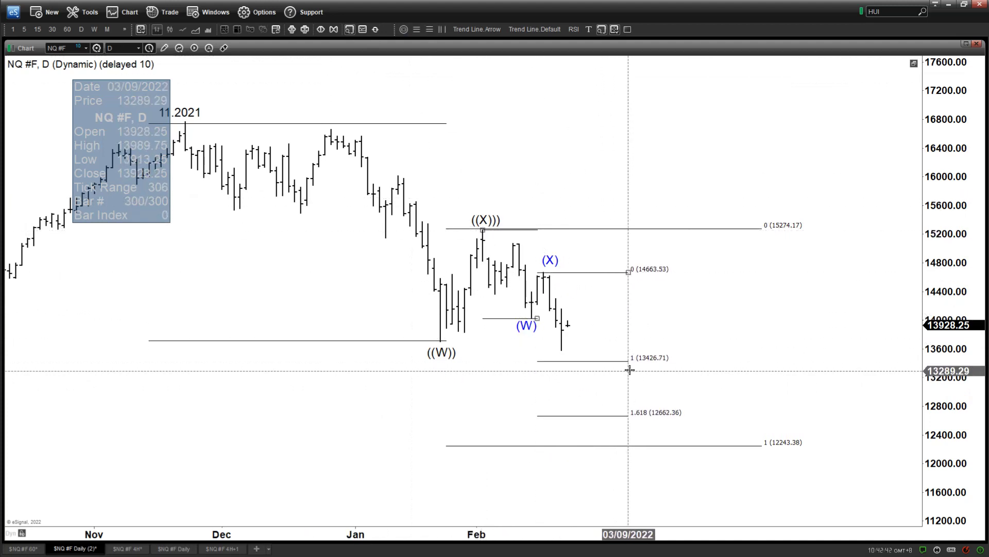
pyautogui.click(628, 29)
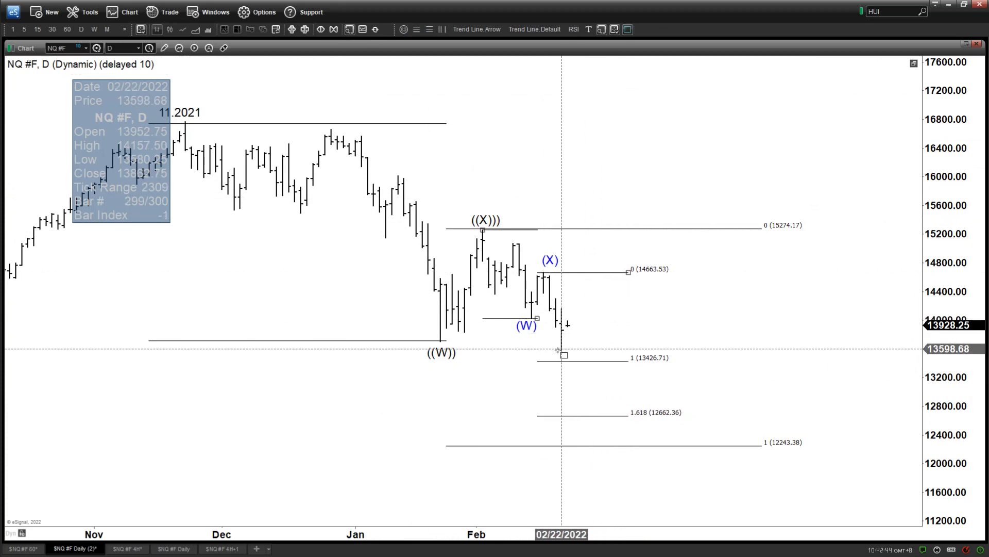
pyautogui.moveTo(544, 361); pyautogui.dragTo(622, 419)
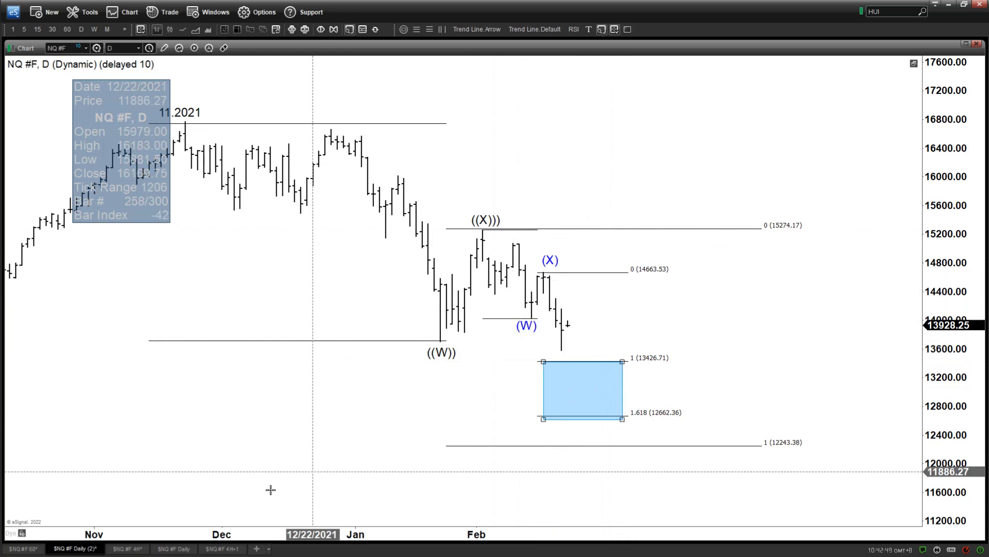
# Check the 60-minute NQ count, label the daily legs down to (W) in red as A, B, C, and place another A under the February 22 low.
pyautogui.click(22, 549)
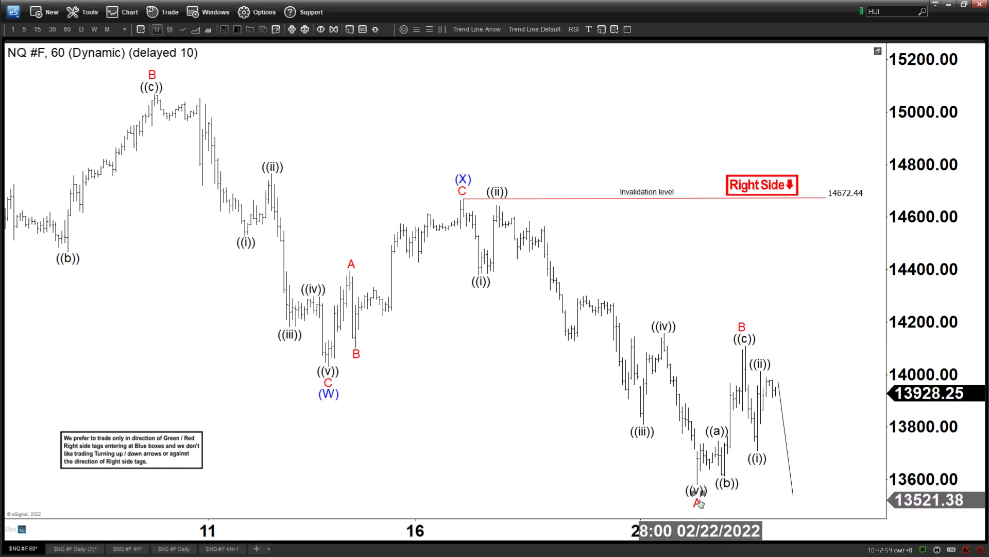
pyautogui.click(75, 552)
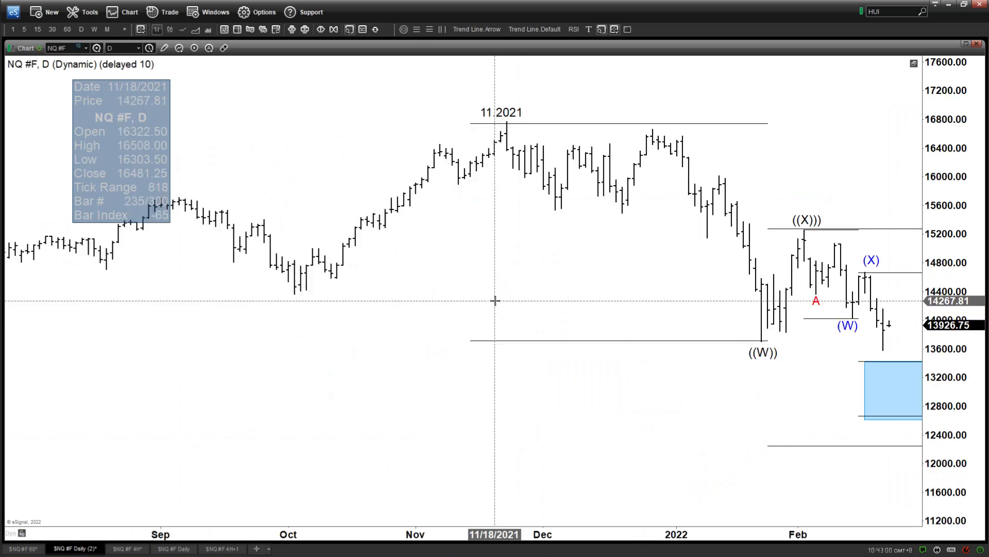
pyautogui.moveTo(636, 305); pyautogui.dragTo(376, 292)
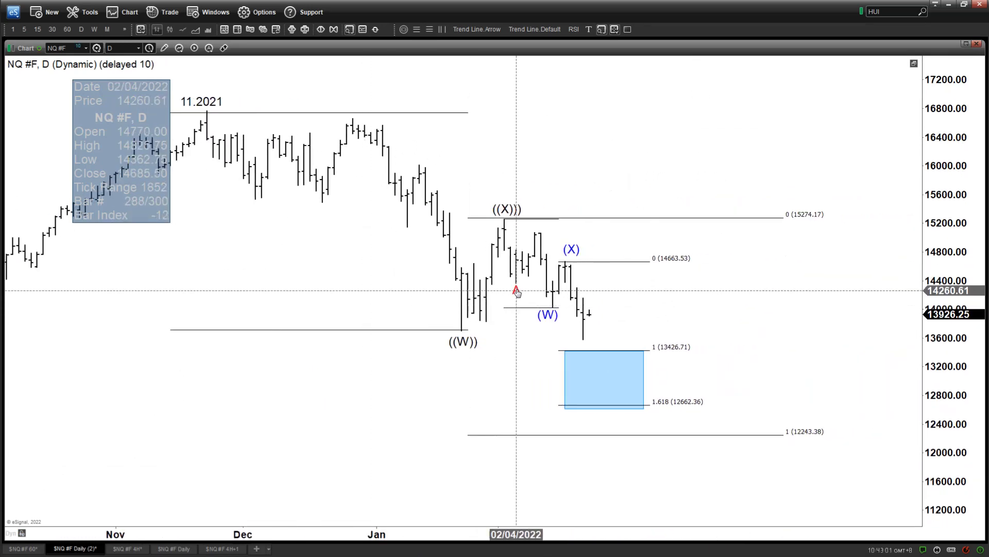
pyautogui.doubleClick(537, 226)
pyautogui.write('B')
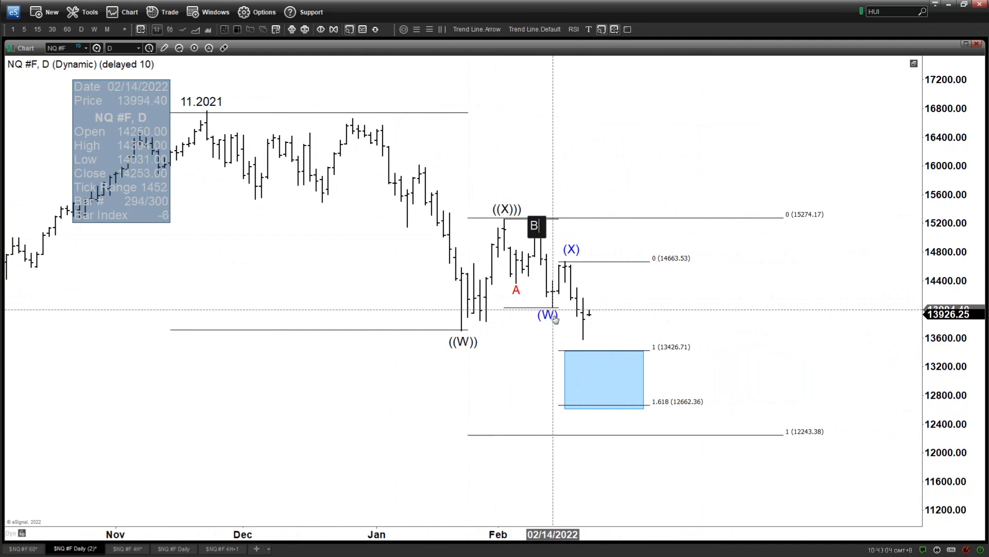
pyautogui.moveTo(552, 315); pyautogui.dragTo(552, 343)
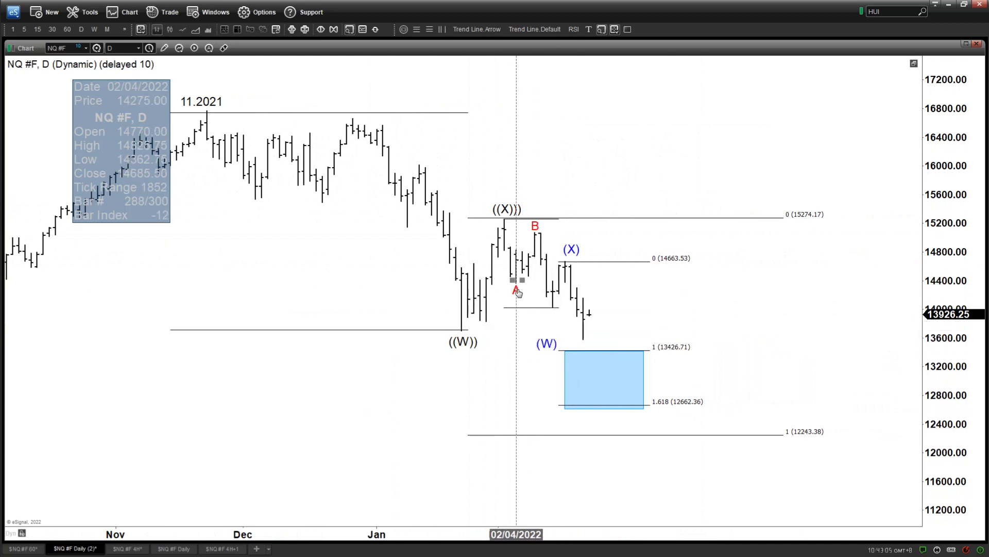
pyautogui.click(525, 324)
pyautogui.write('C')
pyautogui.press('Return')
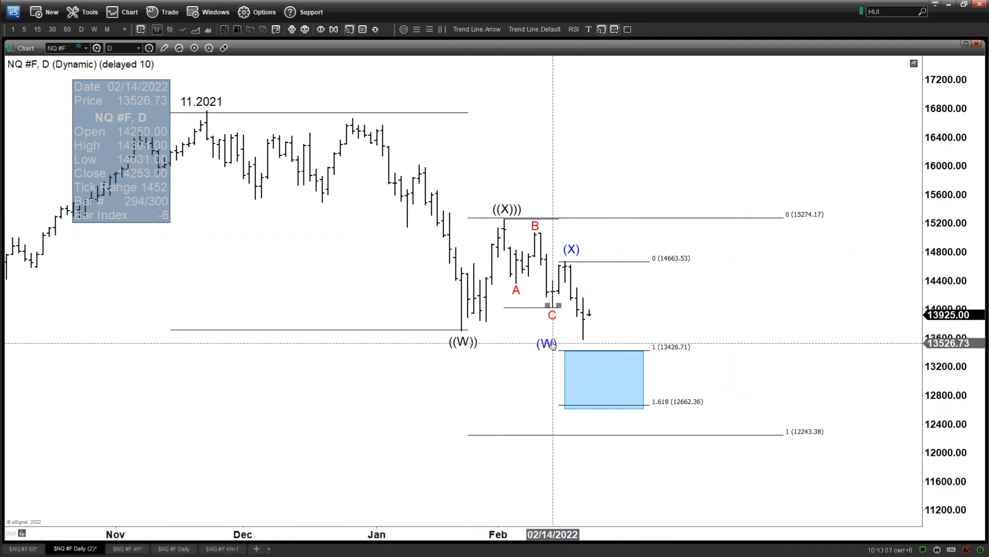
pyautogui.keyDown('ctrl'); pyautogui.moveTo(515, 289); pyautogui.dragTo(583, 347); pyautogui.keyUp('ctrl')
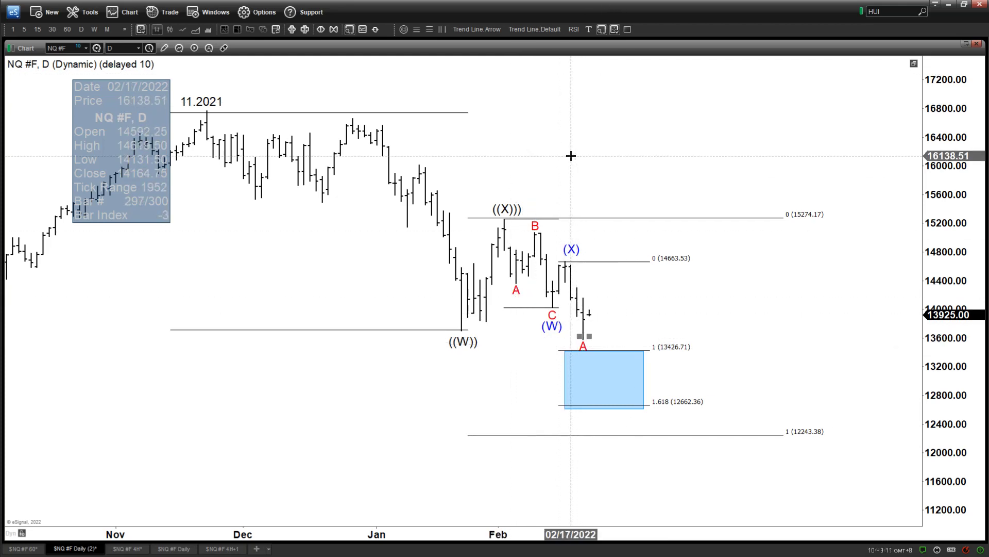
# Sketch a projected bounce with a short rising trend line from the last bar and a red B label at its end near 14426.
pyautogui.keyDown('ctrl'); pyautogui.moveTo(536, 223); pyautogui.dragTo(595, 292); pyautogui.keyUp('ctrl')
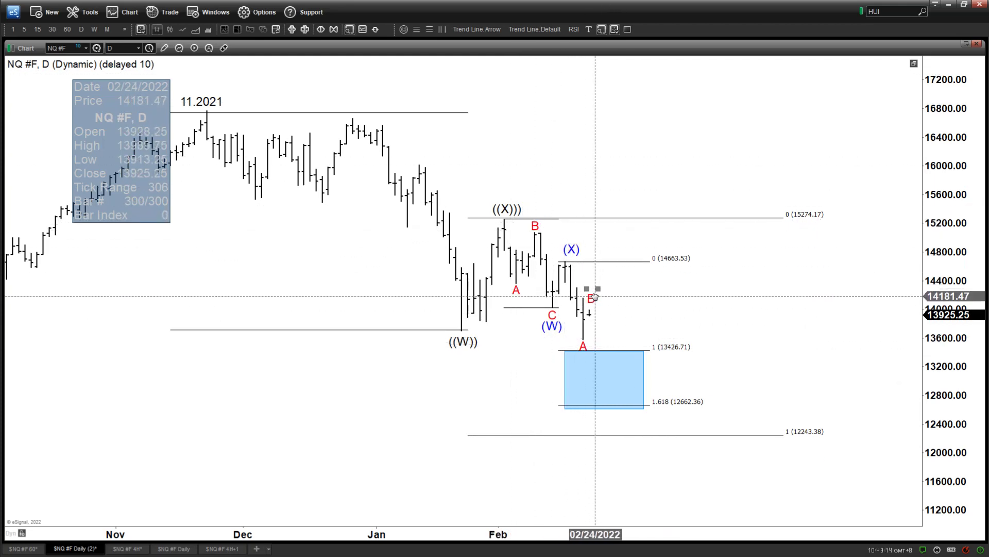
pyautogui.click(535, 29)
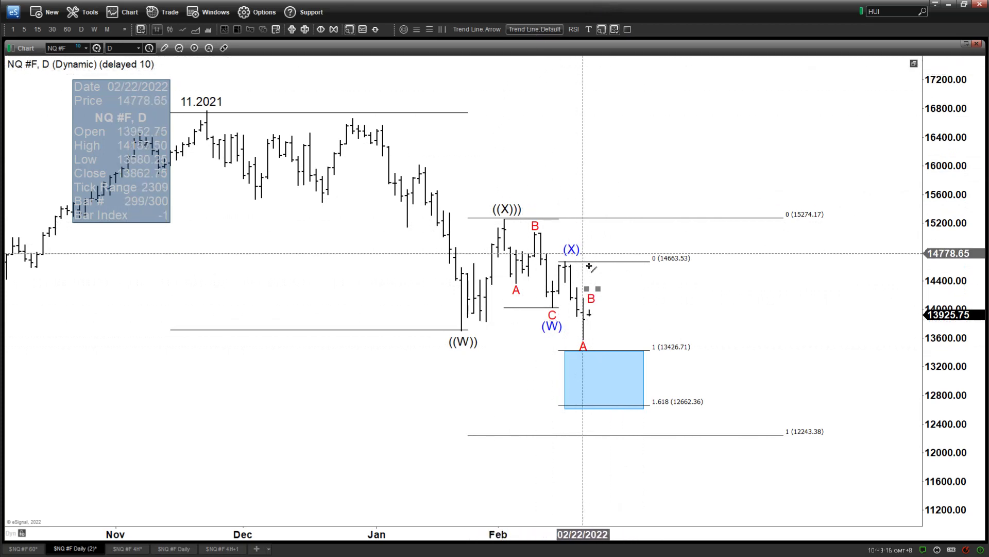
pyautogui.moveTo(595, 323); pyautogui.dragTo(608, 277)
pyautogui.click(516, 31)
pyautogui.click(607, 285)
pyautogui.press('Escape')
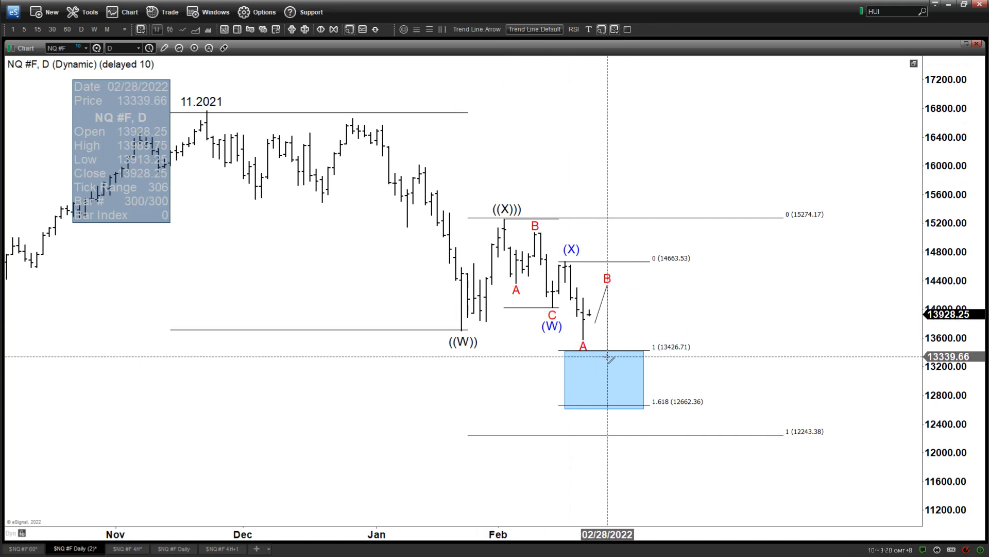
# Remove the projected B label and the short rising trend line beside the last bar.
pyautogui.rightClick(607, 279)
pyautogui.click(634, 391)
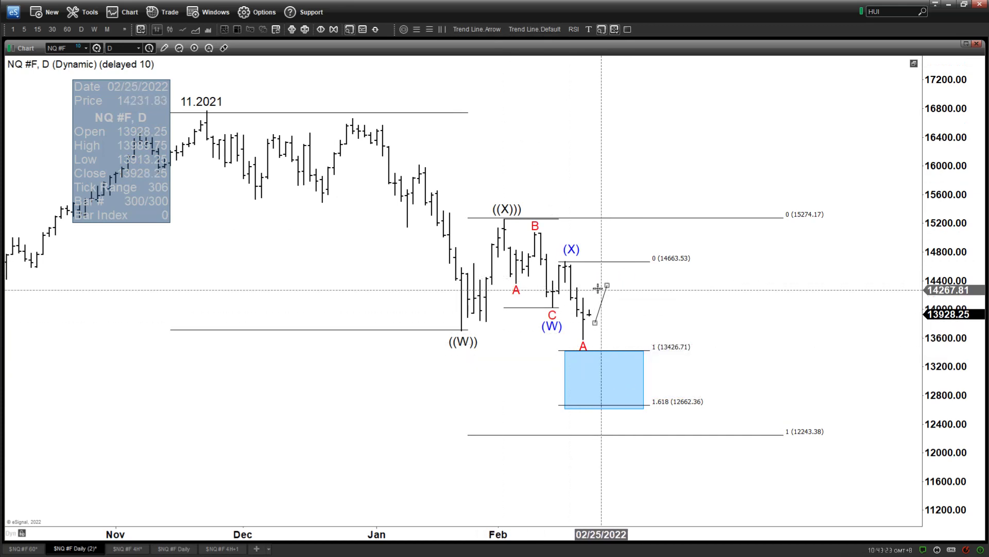
pyautogui.rightClick(603, 296)
pyautogui.click(634, 398)
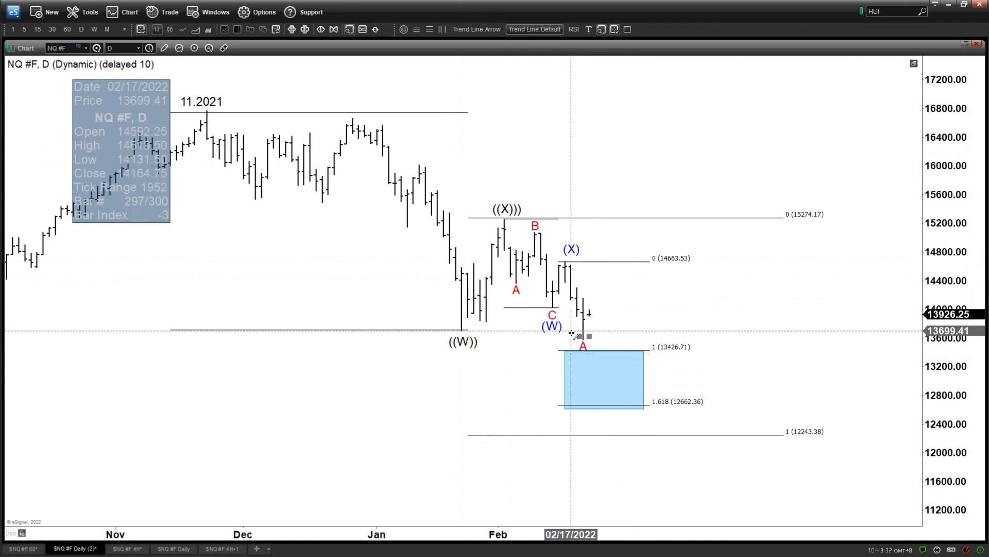
# Move the ((W)) label from the January low into the blue rectangle and change the ((X))) label to a red x.
pyautogui.moveTo(477, 342); pyautogui.dragTo(613, 380)
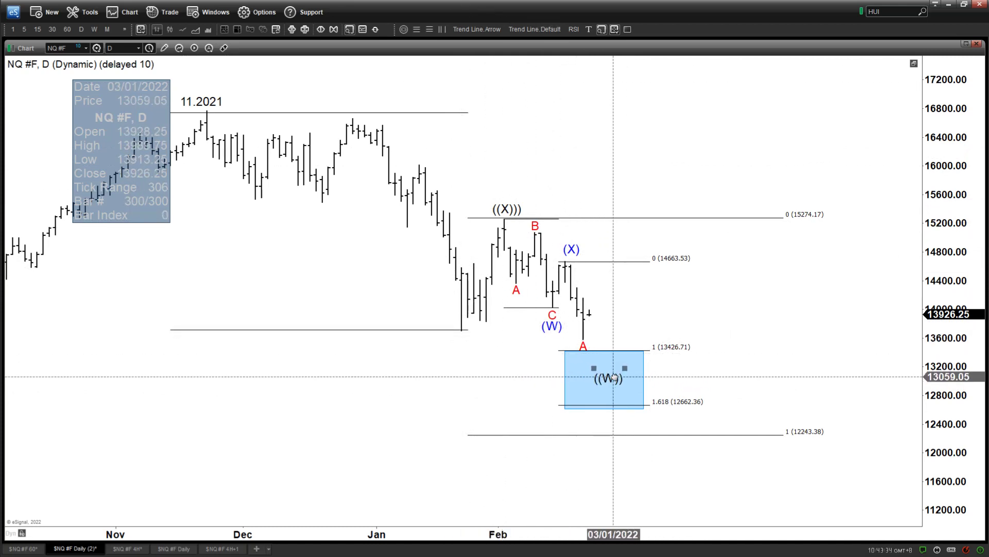
pyautogui.rightClick(510, 204)
pyautogui.click(527, 212)
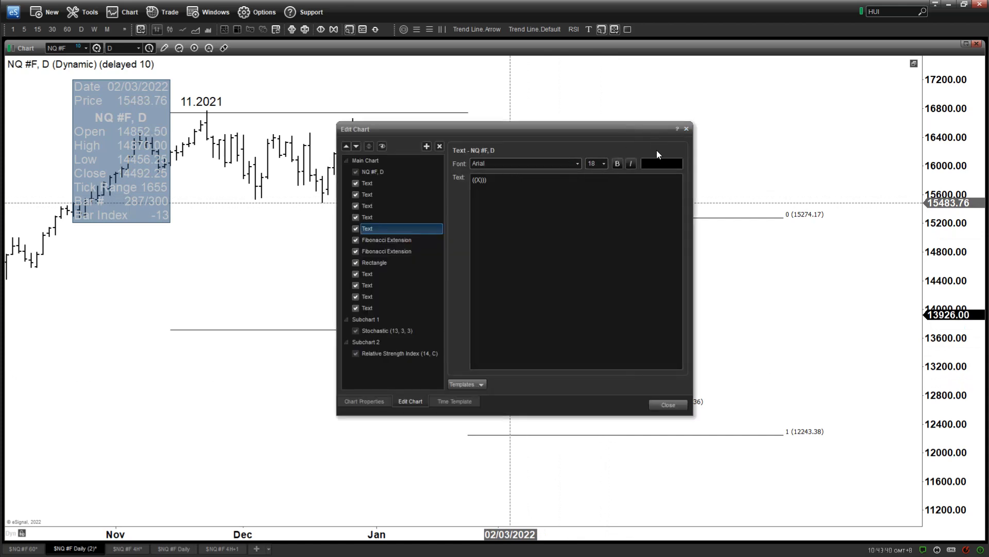
pyautogui.click(687, 129)
pyautogui.rightClick(505, 206)
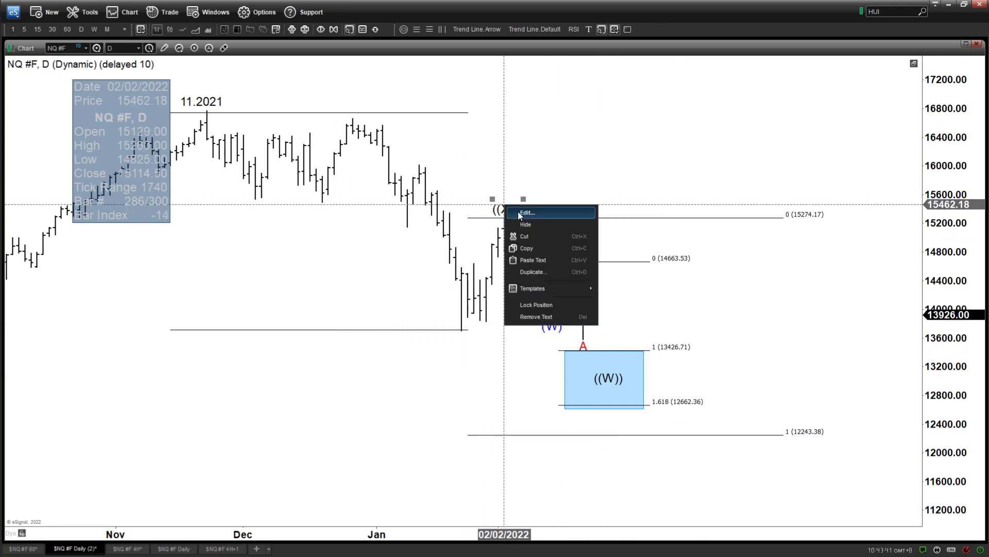
pyautogui.click(519, 214)
pyautogui.click(650, 164)
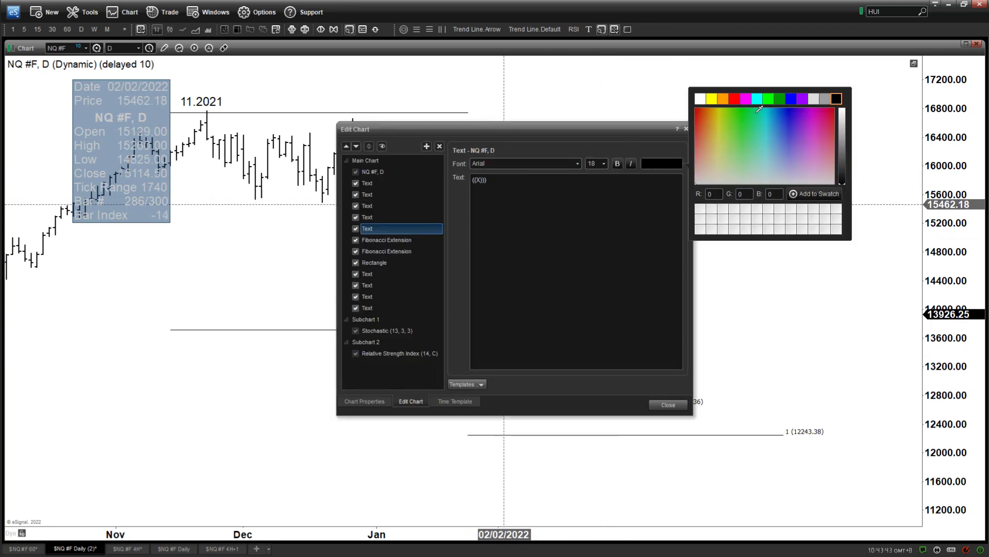
pyautogui.click(486, 180)
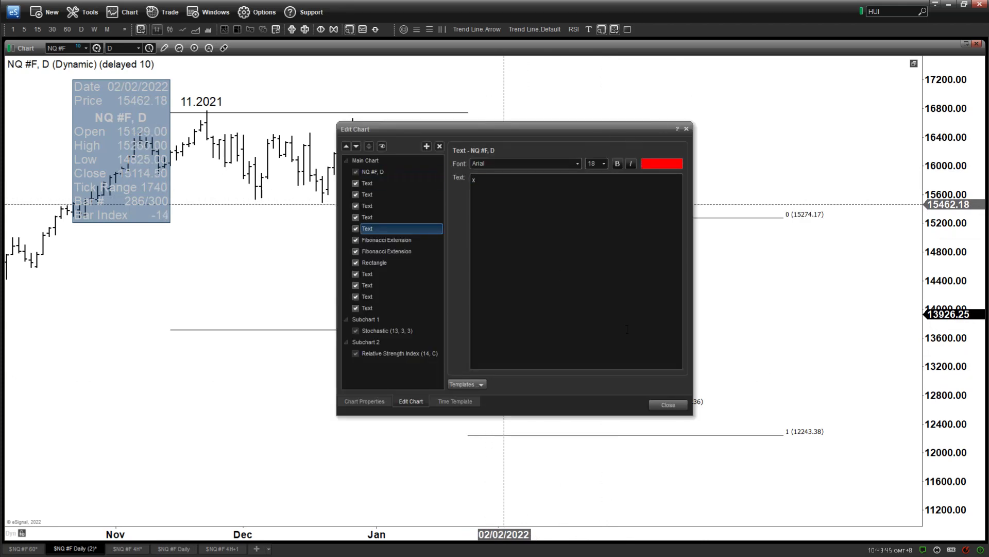
pyautogui.click(668, 404)
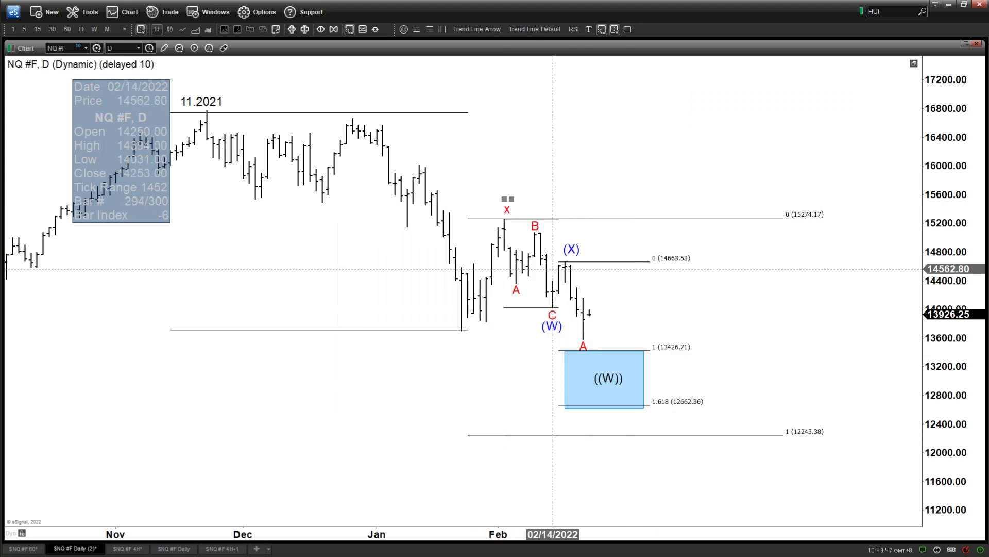
# Enlarge the font of the red x label above the early February high.
pyautogui.rightClick(503, 205)
pyautogui.click(515, 213)
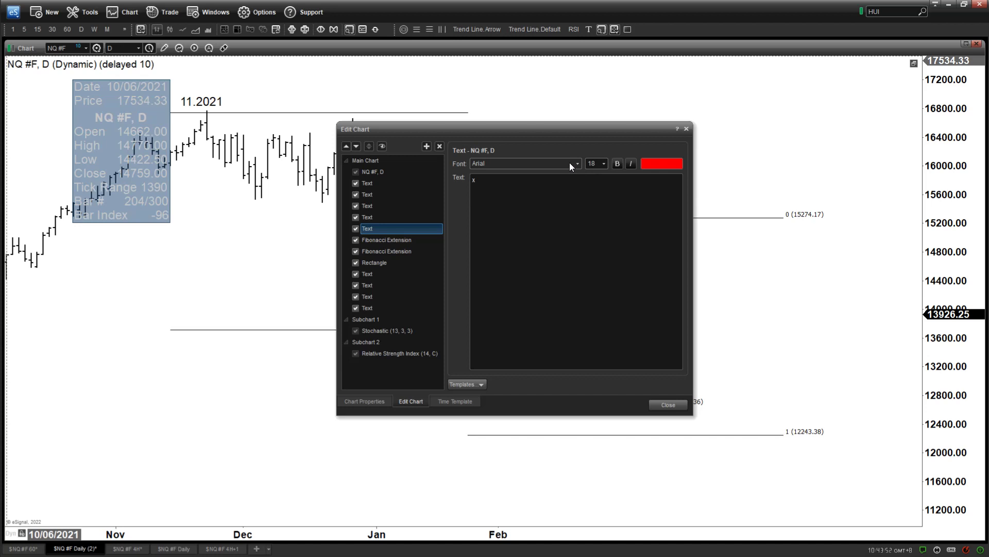
pyautogui.click(598, 162)
pyautogui.scroll(-2, 603, 248)
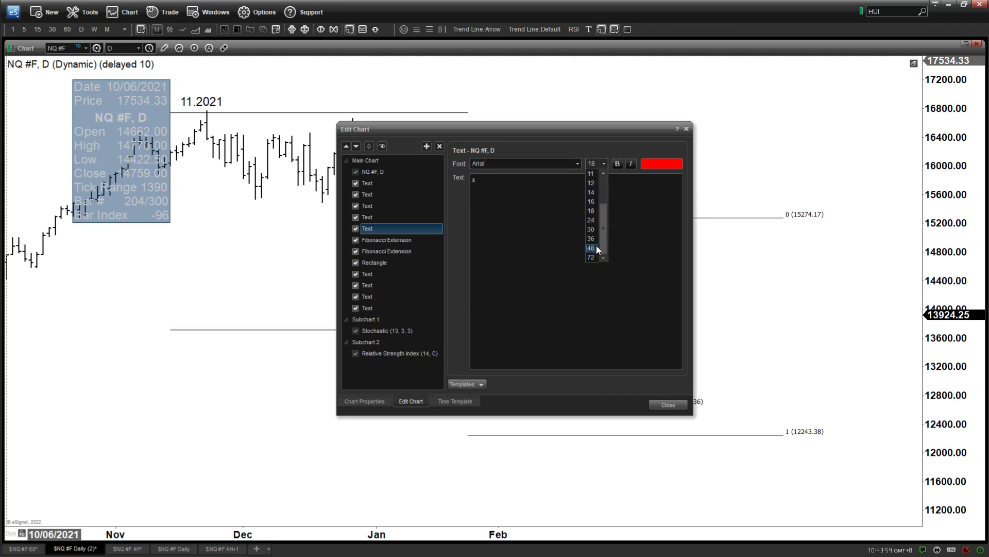
pyautogui.click(668, 405)
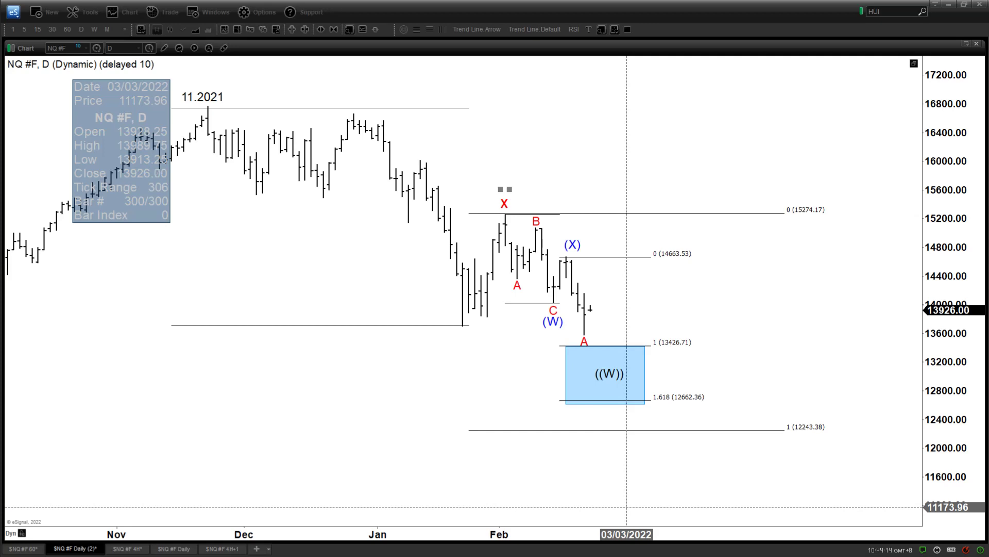
# Switch to Chrome and examine the Elliott Wave Labelling Cycles page, comparing its Cycle and Primary notation with the labels on the NQ chart.
pyautogui.moveTo(804, 556); pyautogui.dragTo(769, 21)
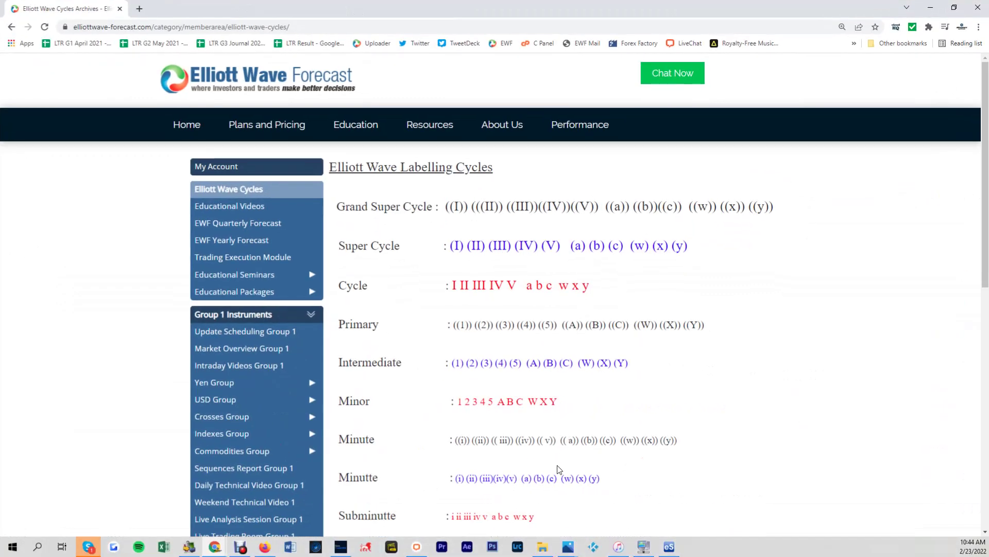
pyautogui.scroll(-3, 412, 289)
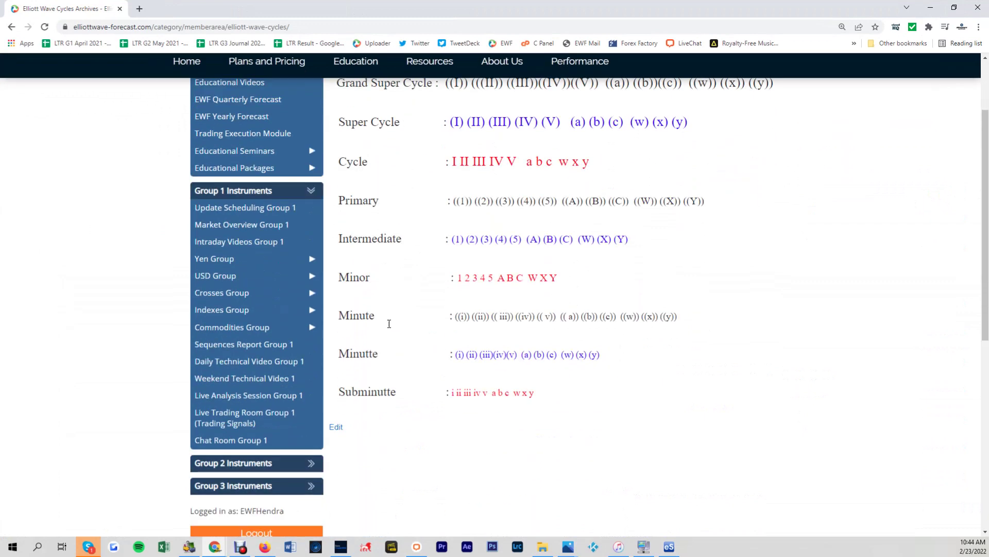
pyautogui.scroll(2, 409, 367)
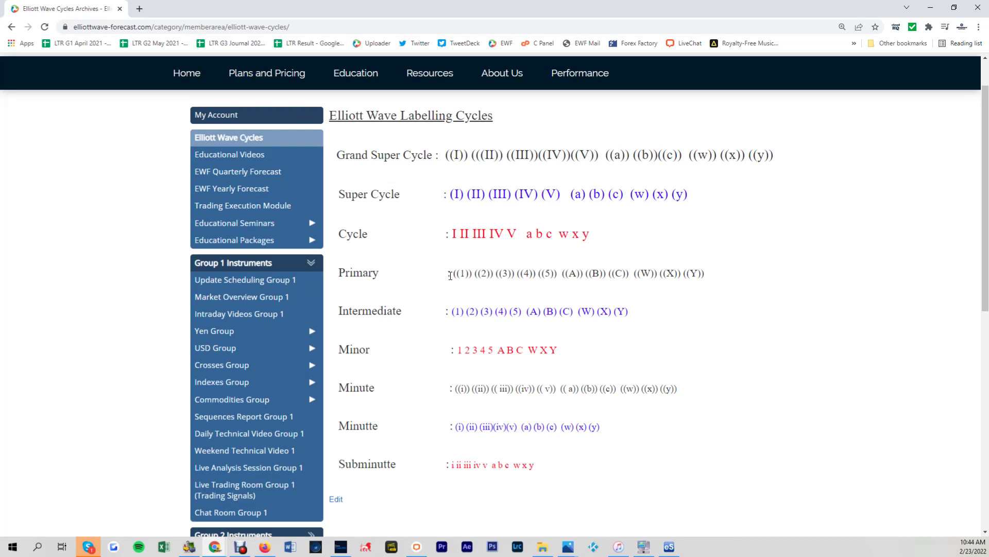
pyautogui.click(669, 546)
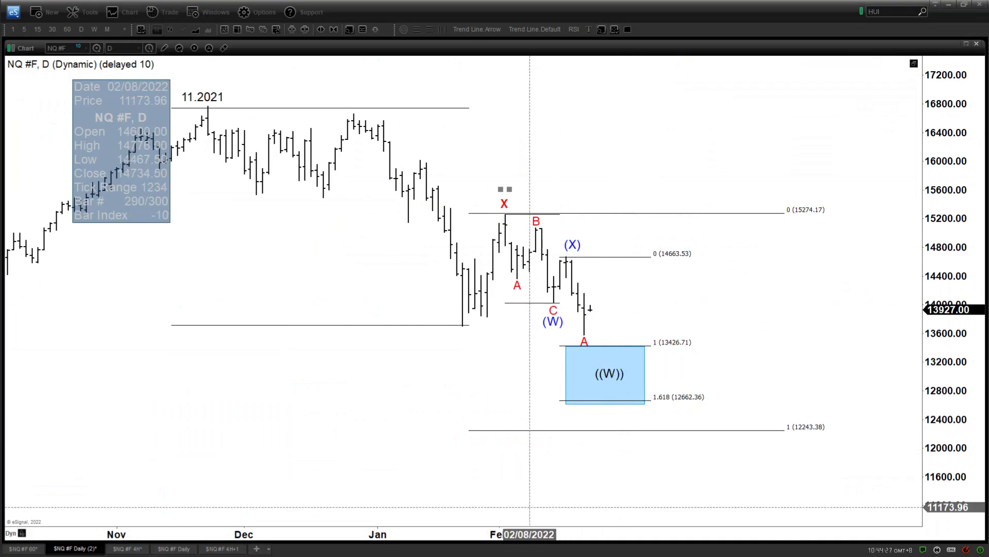
pyautogui.hotkey('alt', 'Tab')
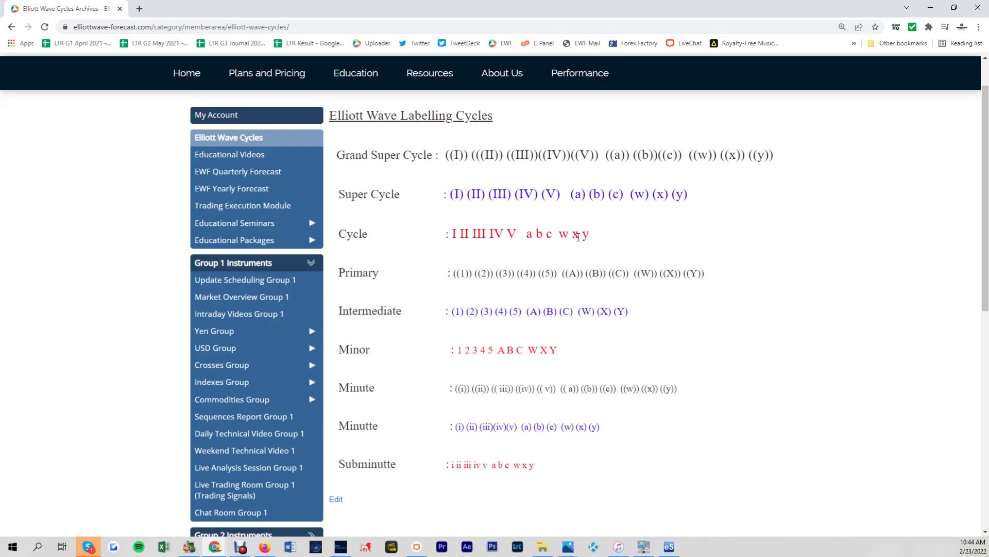
# Switch back to the NQ daily chart in eSignal and label the January low with a red W.
pyautogui.hotkey('alt', 'Tab')
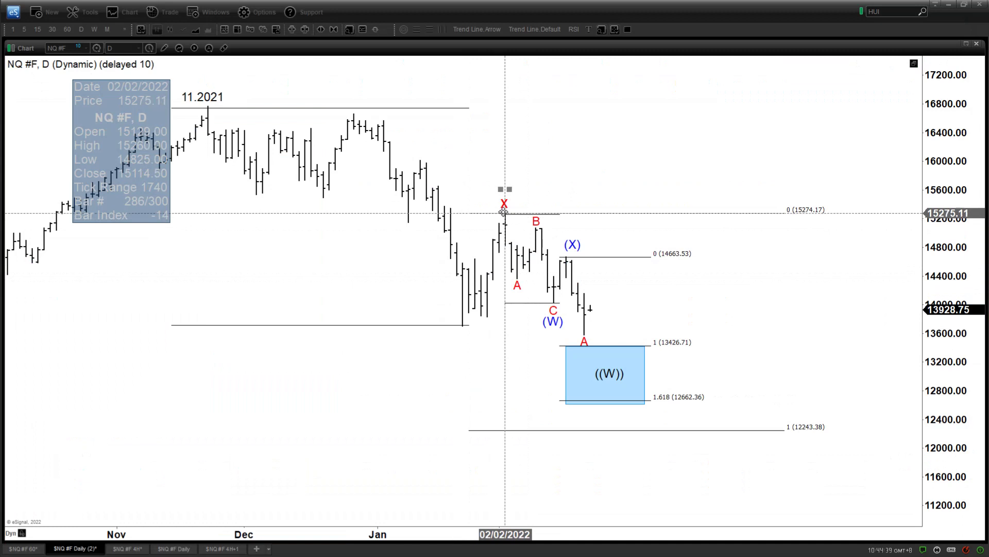
pyautogui.click(466, 324)
pyautogui.moveTo(466, 324); pyautogui.dragTo(463, 335)
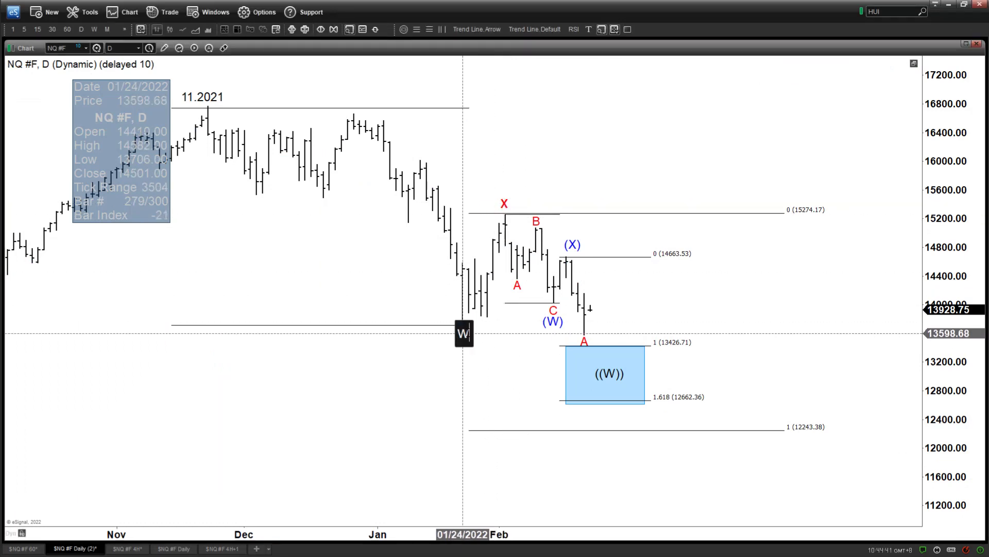
pyautogui.click(499, 395)
pyautogui.moveTo(631, 320); pyautogui.dragTo(634, 317)
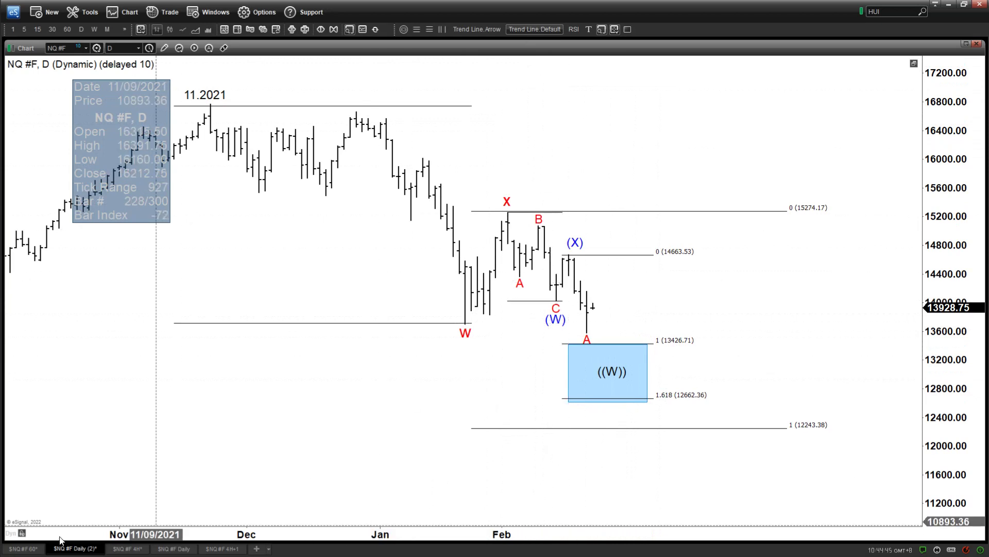
# Compare the wave labels on the 60-minute NQ chart with those on the daily NQ chart.
pyautogui.click(13, 550)
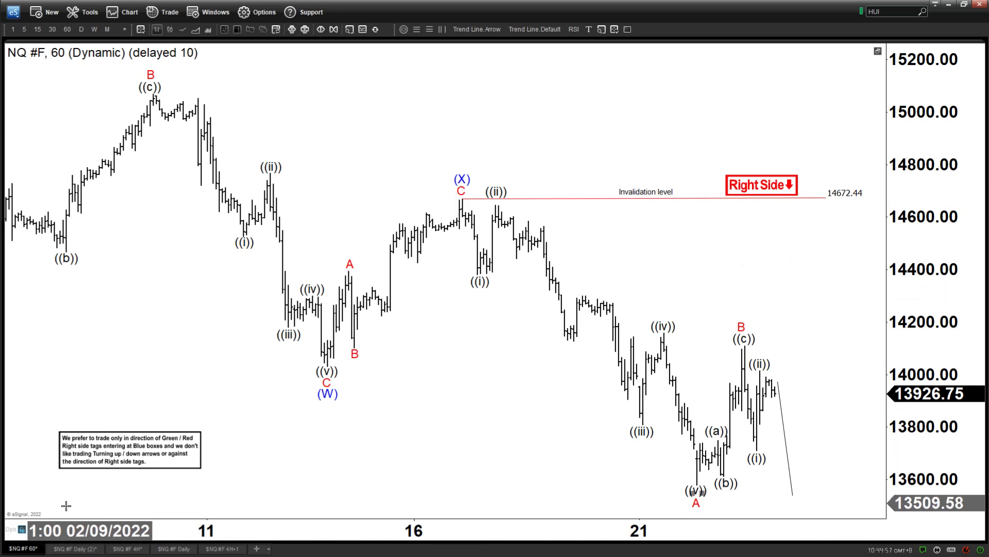
pyautogui.click(65, 549)
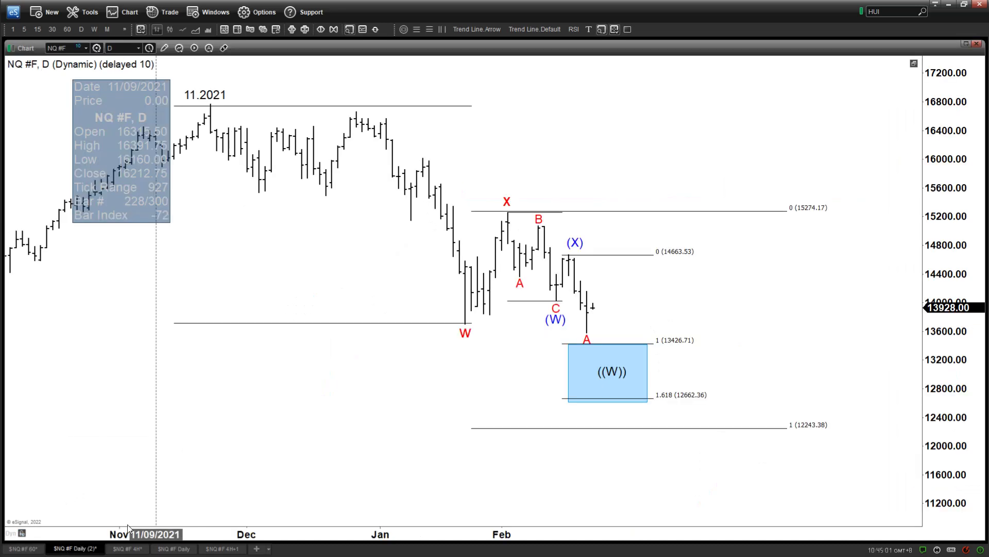
pyautogui.moveTo(702, 132); pyautogui.dragTo(739, 139)
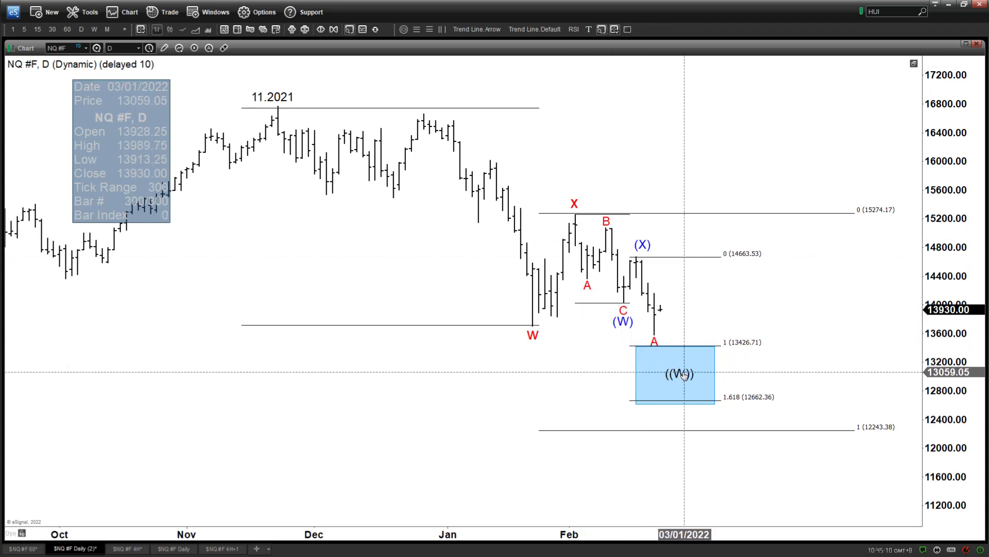
# Draw blue arrows from the X high down to ((W)) in the blue box and back up to a new ((X)) label.
pyautogui.click(497, 31)
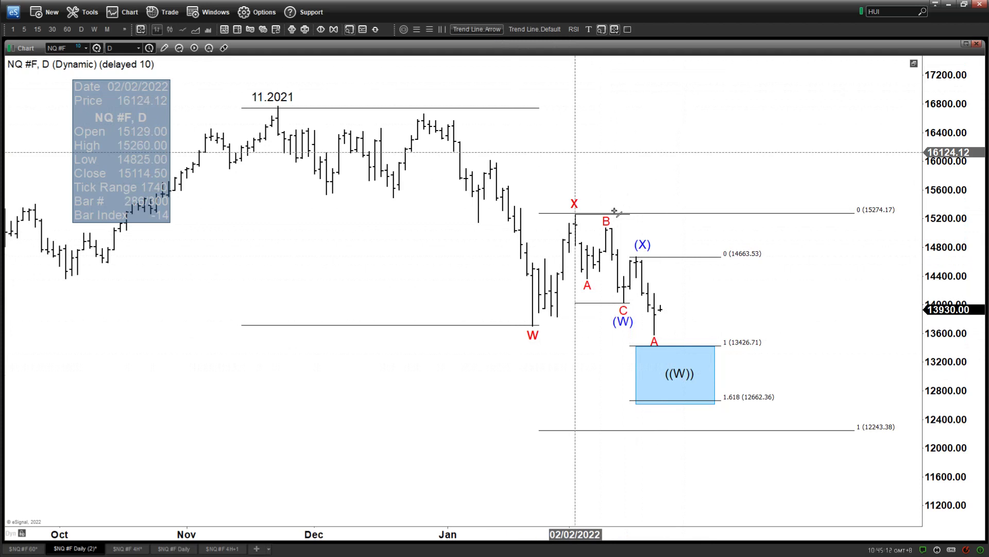
pyautogui.moveTo(571, 213)
pyautogui.mouseDown()
pyautogui.moveTo(684, 368)
pyautogui.moveTo(714, 291)
pyautogui.mouseUp()
pyautogui.moveTo(702, 351); pyautogui.dragTo(724, 278)
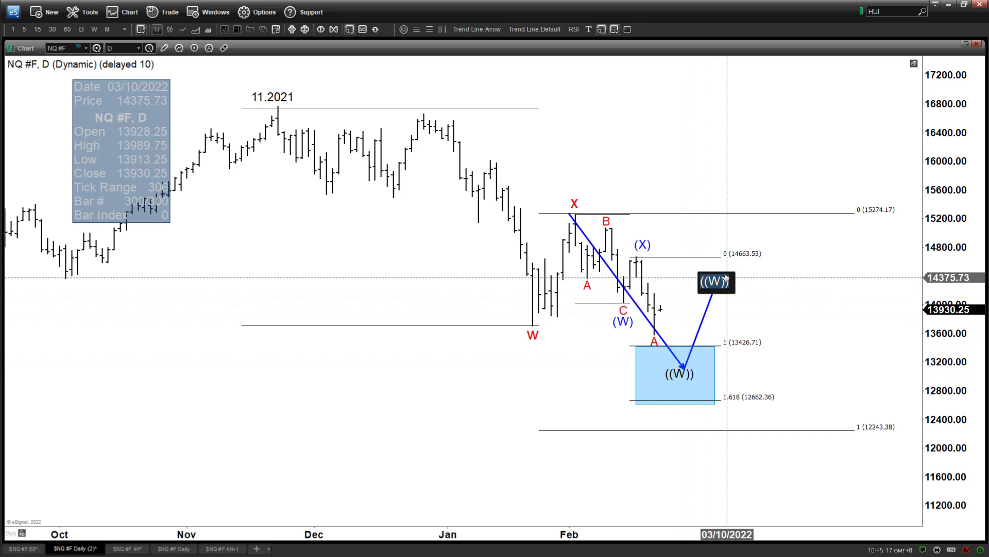
# Draw arrows from ((X)) down past the 12243.38 level, from the November 2021 high to W, and from W up towards X.
pyautogui.click(486, 30)
pyautogui.moveTo(714, 293); pyautogui.dragTo(733, 462)
pyautogui.moveTo(278, 106)
pyautogui.mouseDown()
pyautogui.moveTo(527, 325)
pyautogui.moveTo(551, 218)
pyautogui.mouseUp()
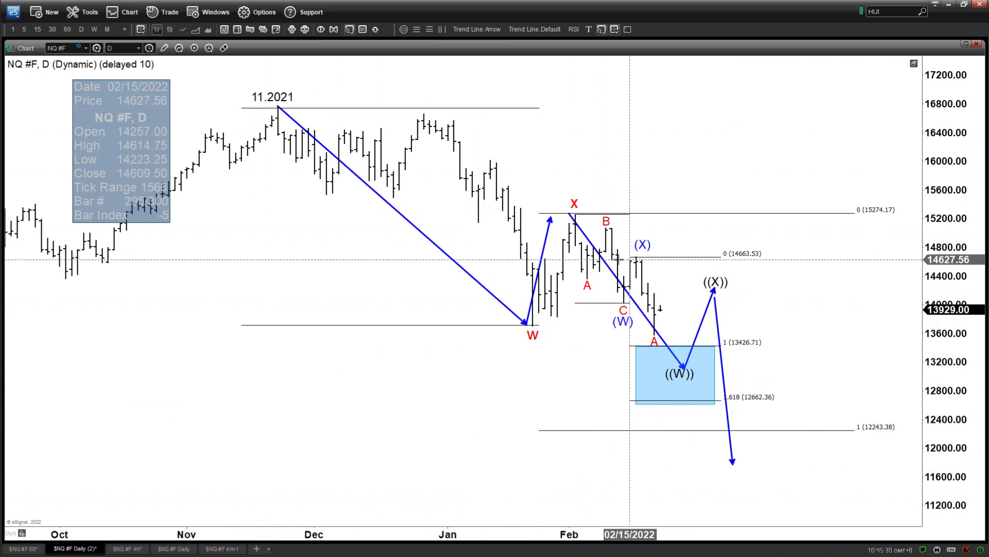
# Remove the arrows other than the one rising to ((X)), along with the red A, B and C labels in February.
pyautogui.press('Delete')
pyautogui.press('Delete')
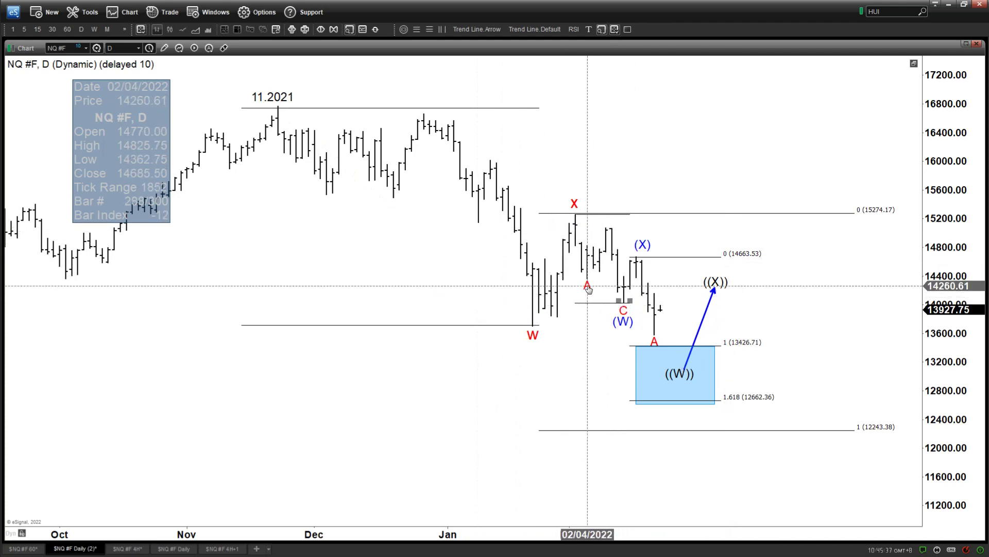
pyautogui.press('Delete')
pyautogui.press('Delete')
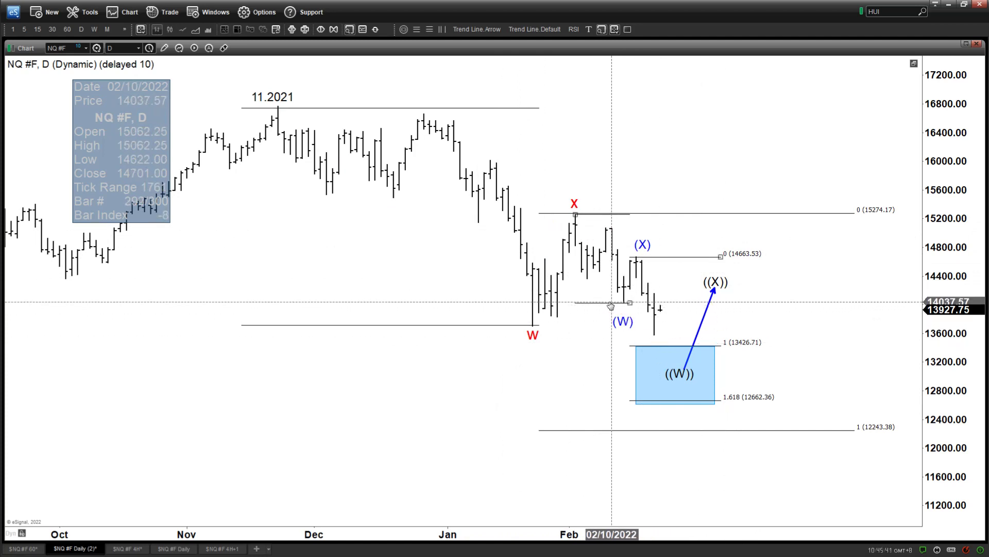
# Reduce the blue (X) label to "(" and park it above the last bars, removing the small Fibonacci extension and the (W) label.
pyautogui.moveTo(646, 245); pyautogui.dragTo(616, 223)
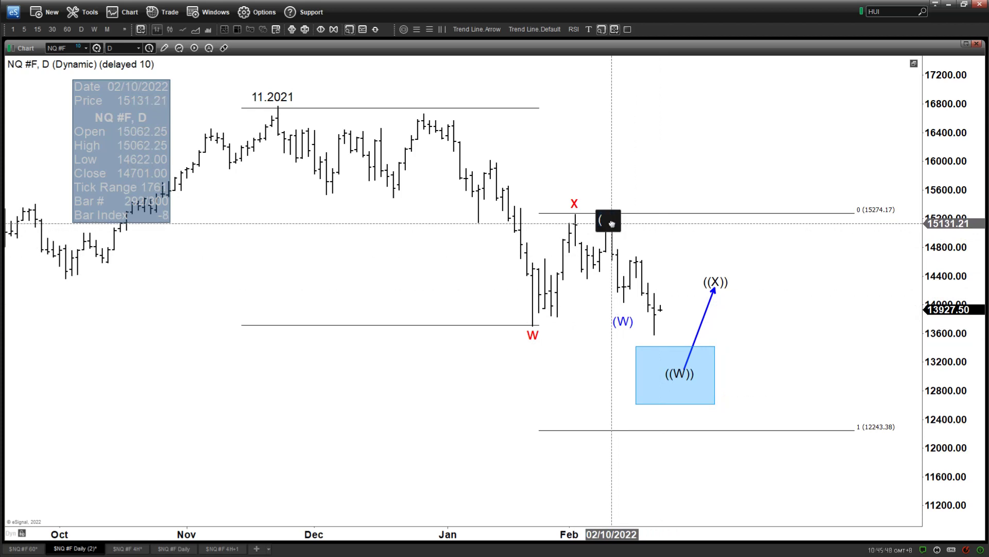
pyautogui.moveTo(612, 222); pyautogui.dragTo(655, 164)
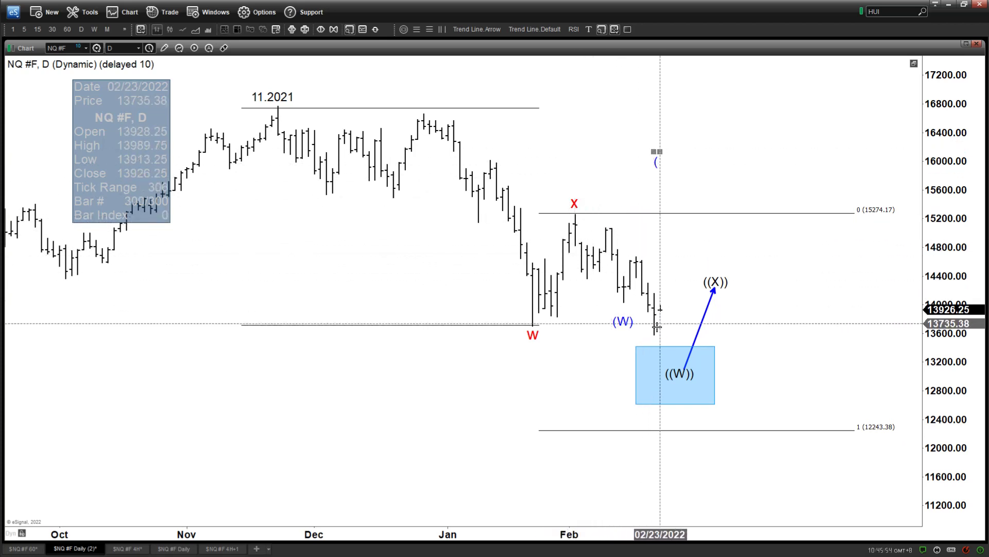
pyautogui.rightClick(620, 319)
pyautogui.click(635, 433)
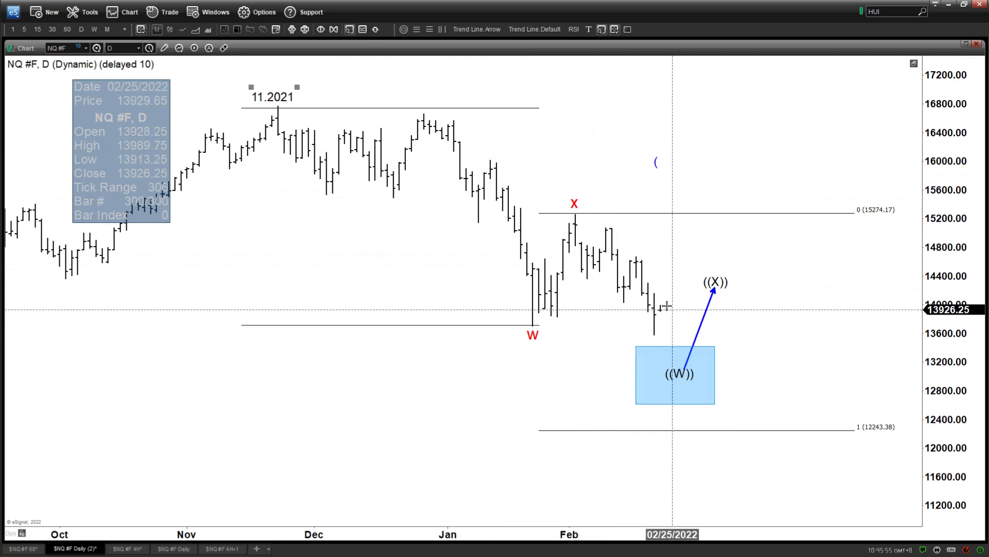
# Move the ((W)) label from the blue box to the 22 February low and change it to ((A)).
pyautogui.moveTo(683, 372); pyautogui.dragTo(655, 341)
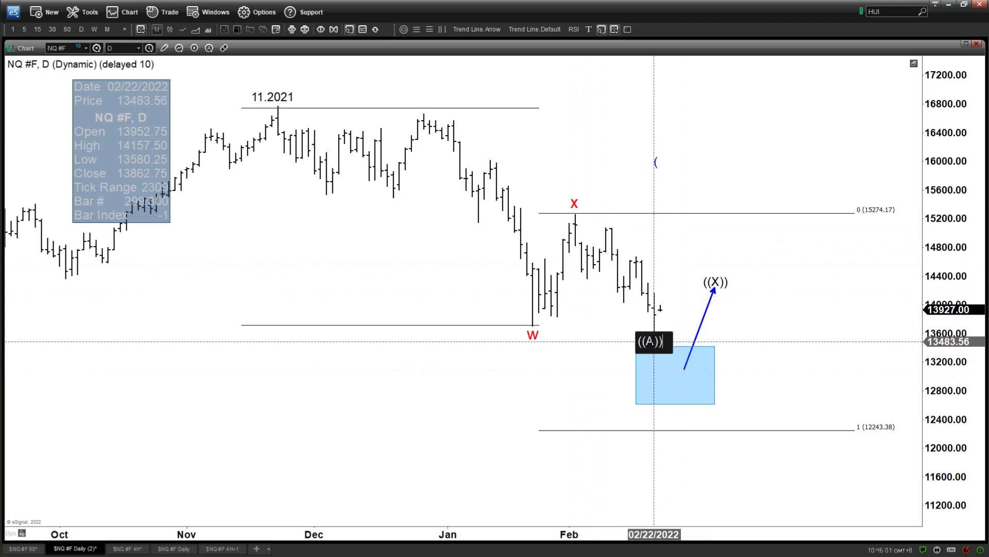
pyautogui.click(684, 284)
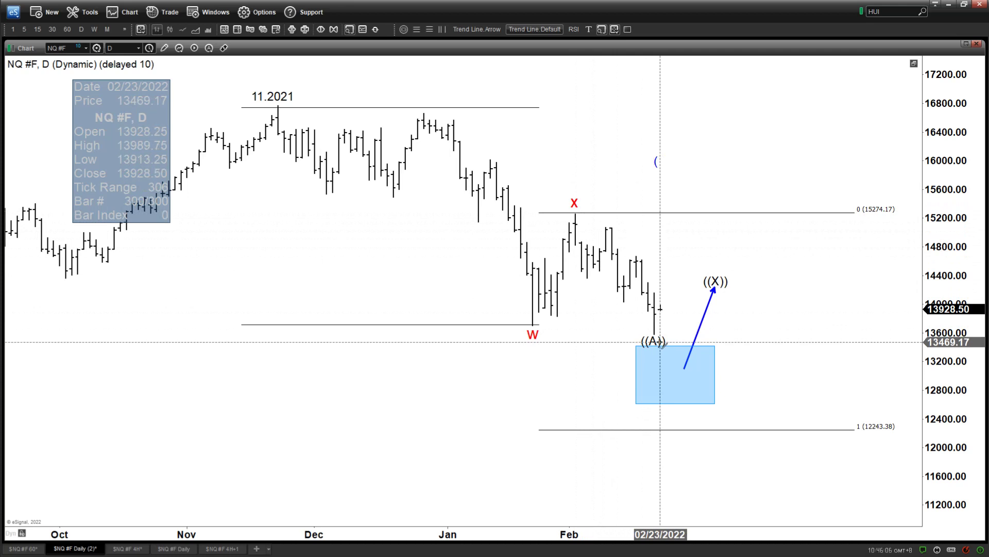
# On the 60-minute chart, change the blue (W) and (X) labels to (3) and (4) and add a (5) label at the latest low.
pyautogui.click(22, 548)
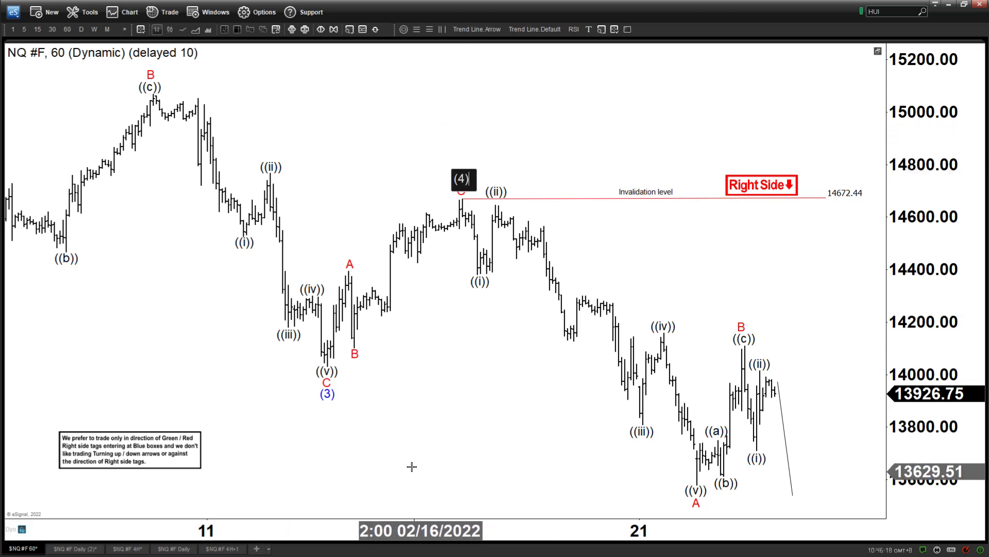
pyautogui.moveTo(327, 393); pyautogui.dragTo(706, 501)
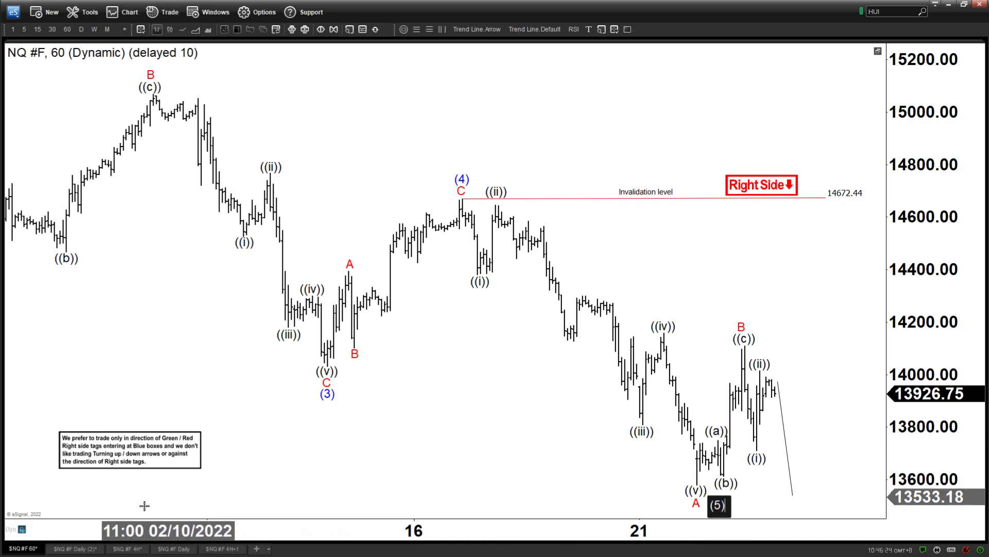
# Copy the ((A)) label from the daily chart and place it beneath (5) at the 60-minute chart's latest low.
pyautogui.click(75, 548)
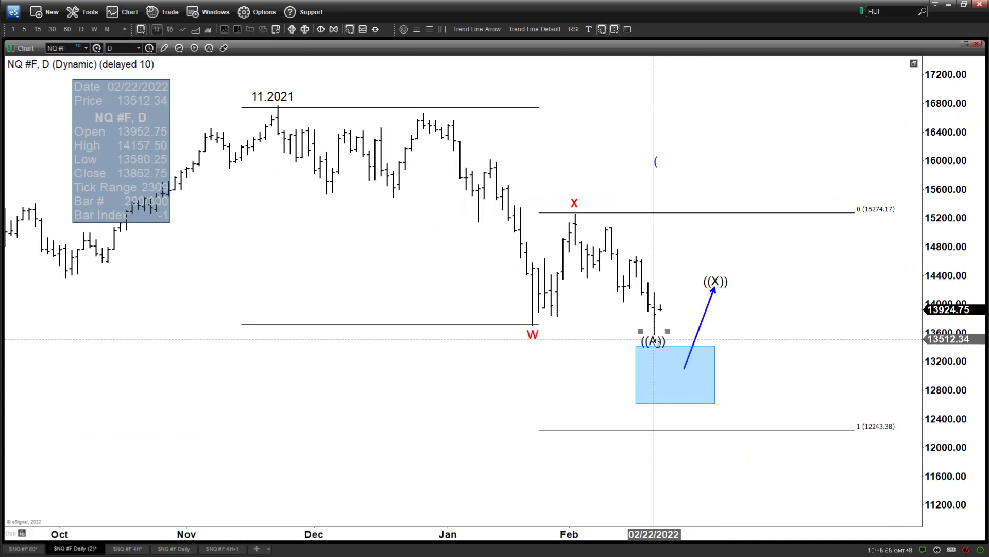
pyautogui.click(23, 548)
pyautogui.moveTo(625, 471); pyautogui.dragTo(704, 501)
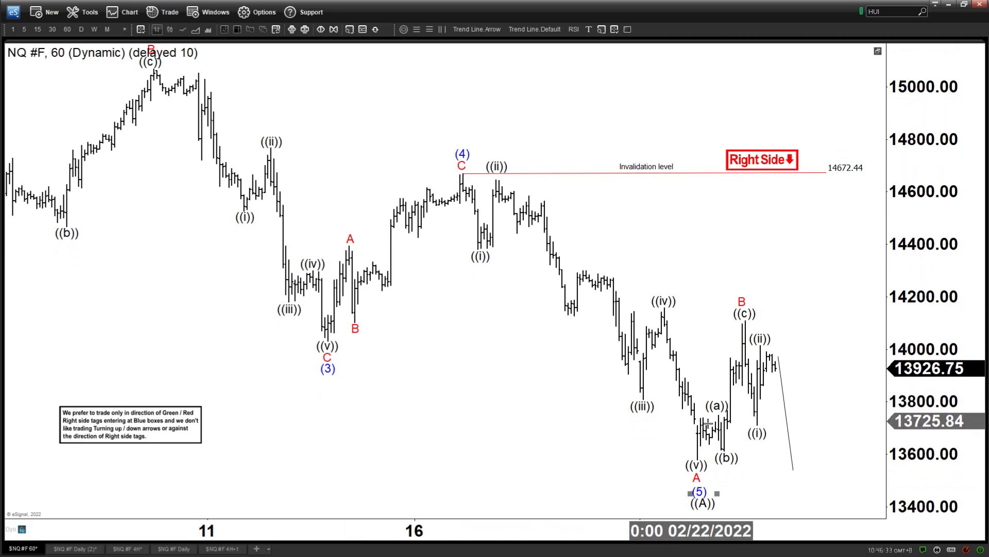
# Trace the decline from the X high to ((A)) with a blue arrow on the daily chart.
pyautogui.click(71, 550)
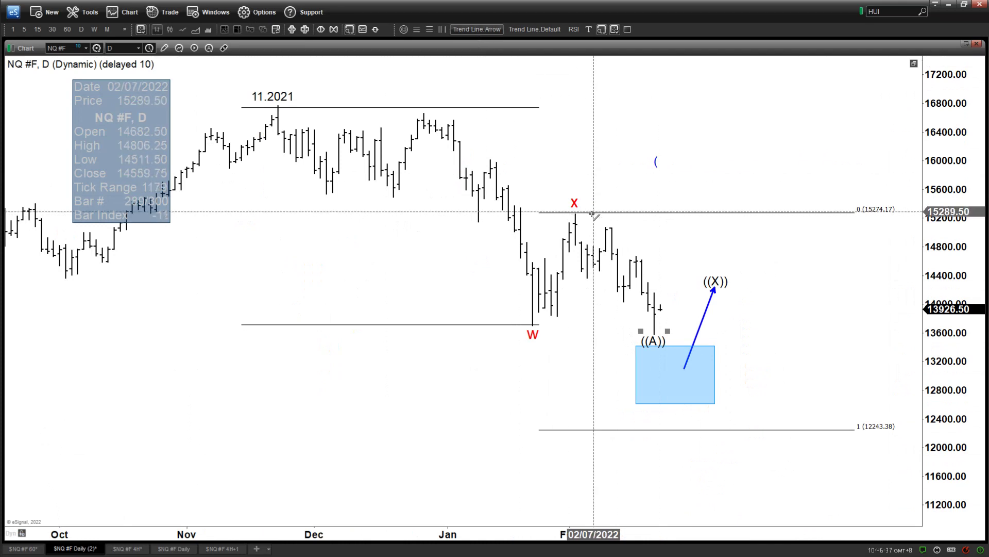
pyautogui.moveTo(574, 214); pyautogui.dragTo(653, 332)
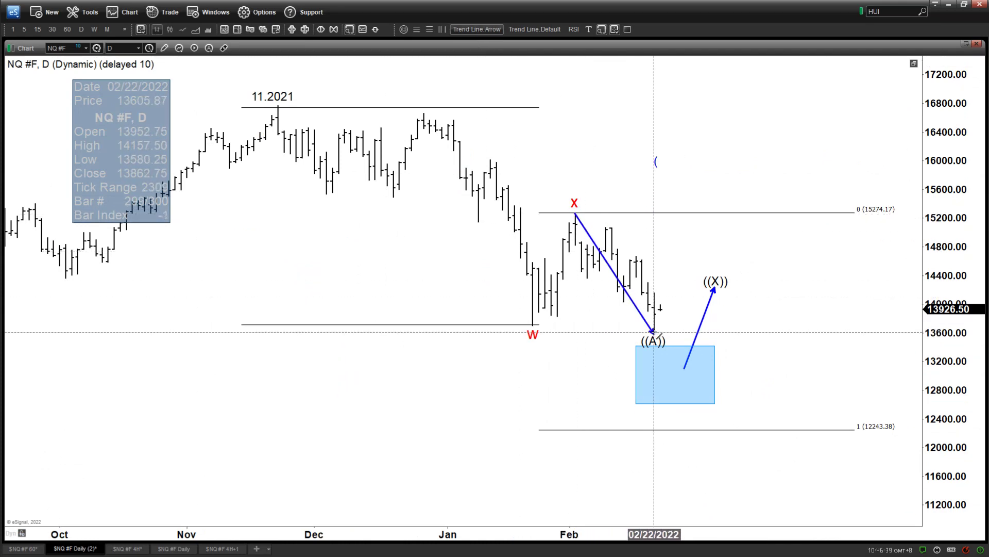
pyautogui.press('Escape')
# Move the rising blue arrow beside the last daily bar above ((A)) and shorten it to about the 14541 level.
pyautogui.moveTo(698, 333); pyautogui.dragTo(671, 284)
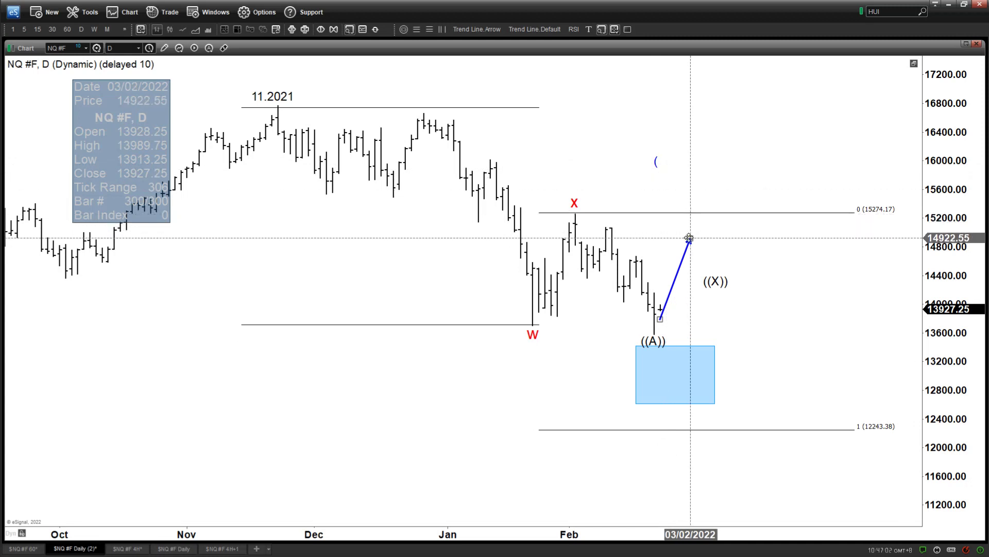
pyautogui.moveTo(688, 238); pyautogui.dragTo(678, 265)
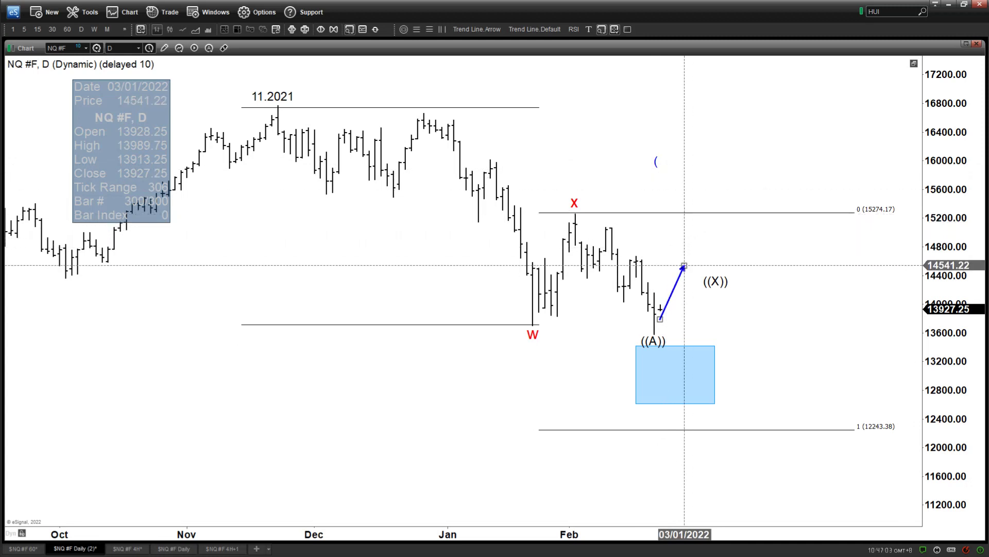
pyautogui.moveTo(670, 301); pyautogui.dragTo(664, 301)
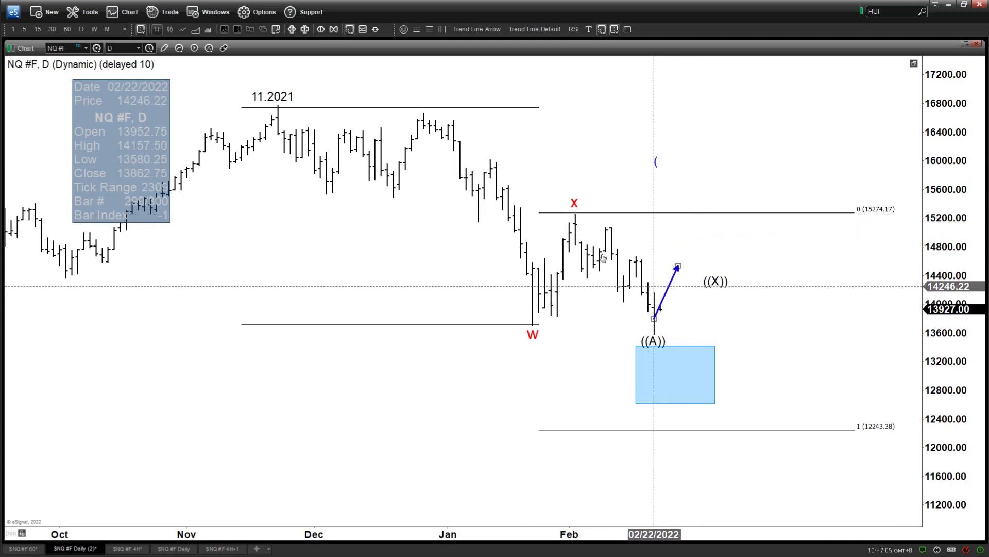
pyautogui.click(661, 291)
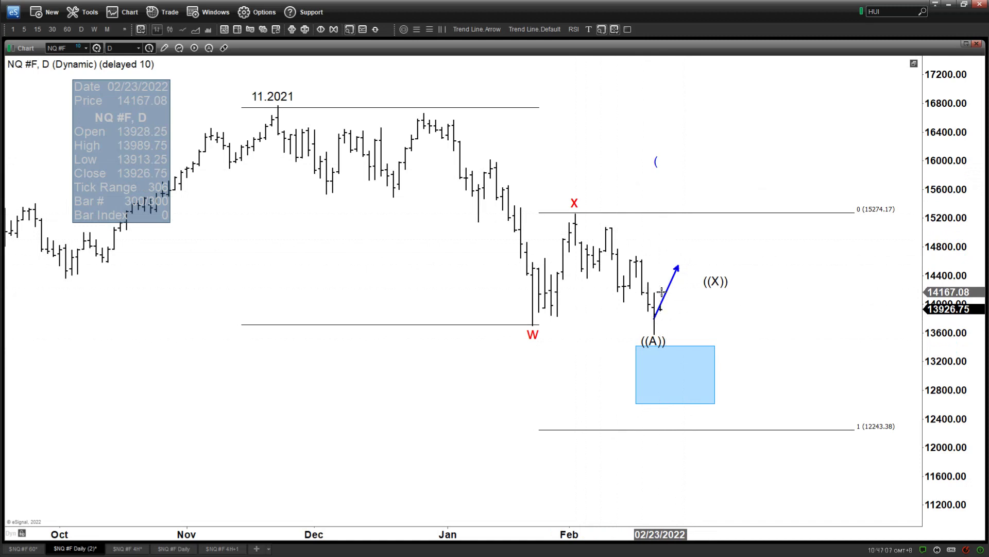
pyautogui.moveTo(665, 298); pyautogui.dragTo(677, 297)
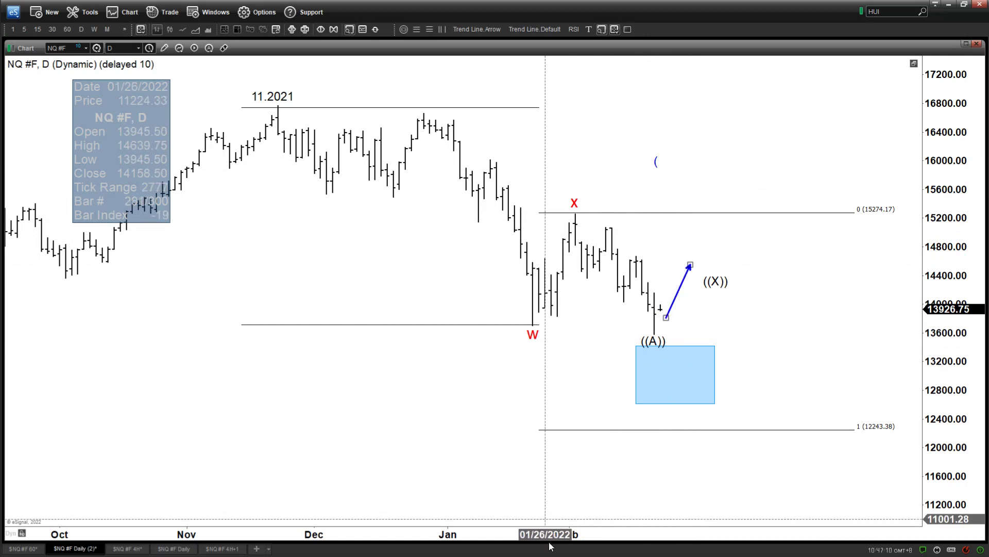
# Shorten the rising arrow further and extend it into a three-arrow bounce ending at the ((X)) label, changed to ((B)).
pyautogui.click(23, 548)
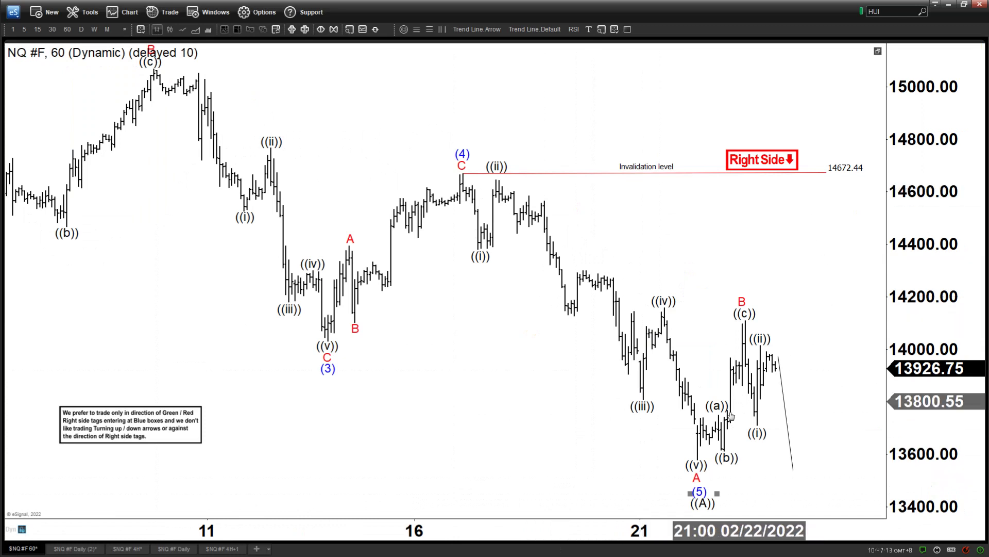
pyautogui.click(64, 544)
pyautogui.moveTo(694, 265); pyautogui.dragTo(679, 283)
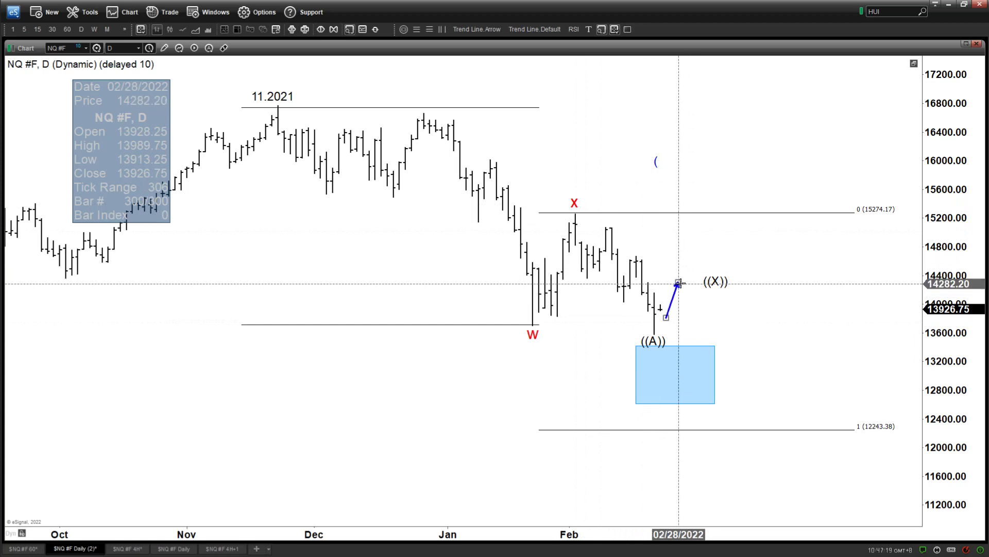
pyautogui.click(490, 30)
pyautogui.moveTo(678, 283)
pyautogui.mouseDown()
pyautogui.moveTo(685, 323)
pyautogui.moveTo(697, 271)
pyautogui.moveTo(714, 262)
pyautogui.mouseUp()
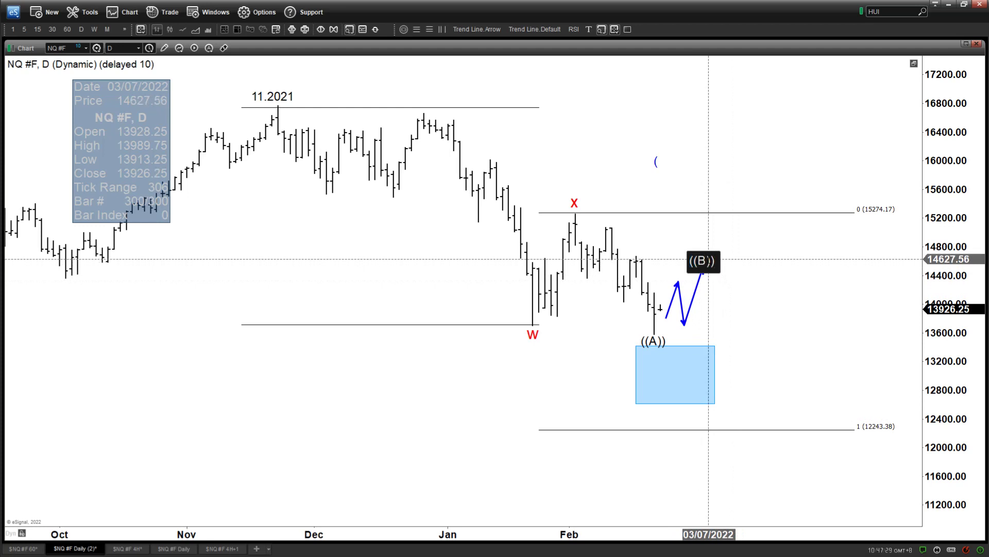
pyautogui.click(793, 262)
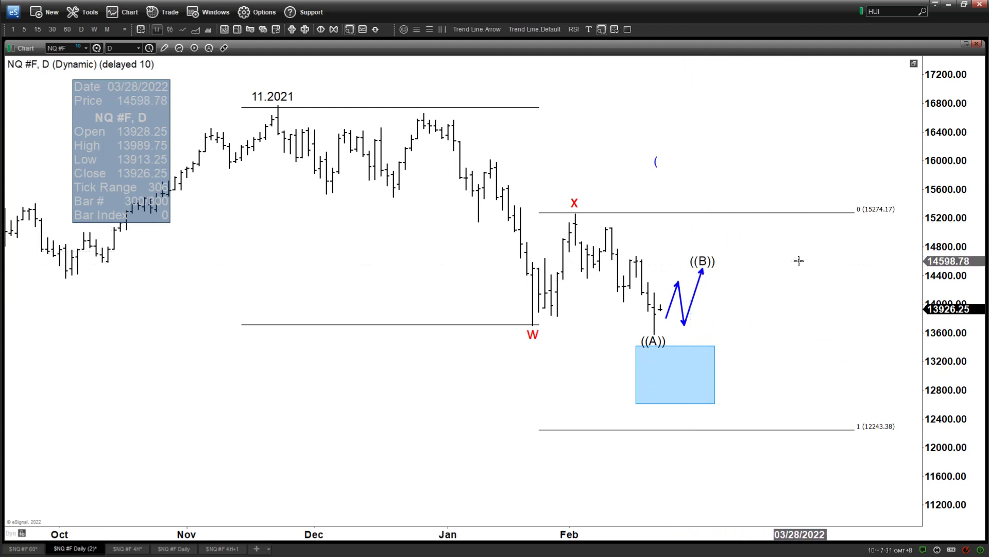
# Remove the stray blue "(" label and draw a blue arrow from ((B)) down to the 1 extension level at 12243.38.
pyautogui.rightClick(657, 161)
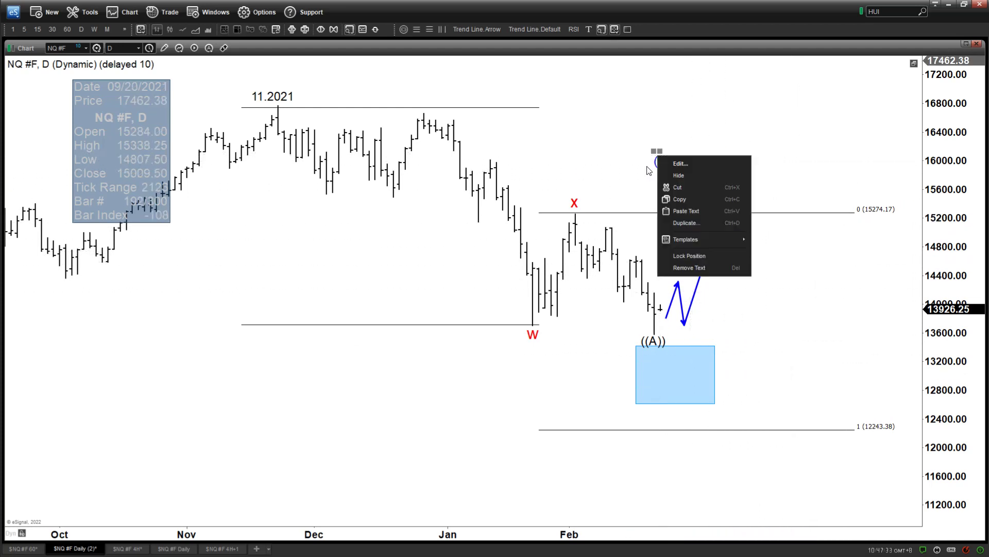
pyautogui.click(691, 267)
pyautogui.moveTo(639, 110); pyautogui.dragTo(705, 132)
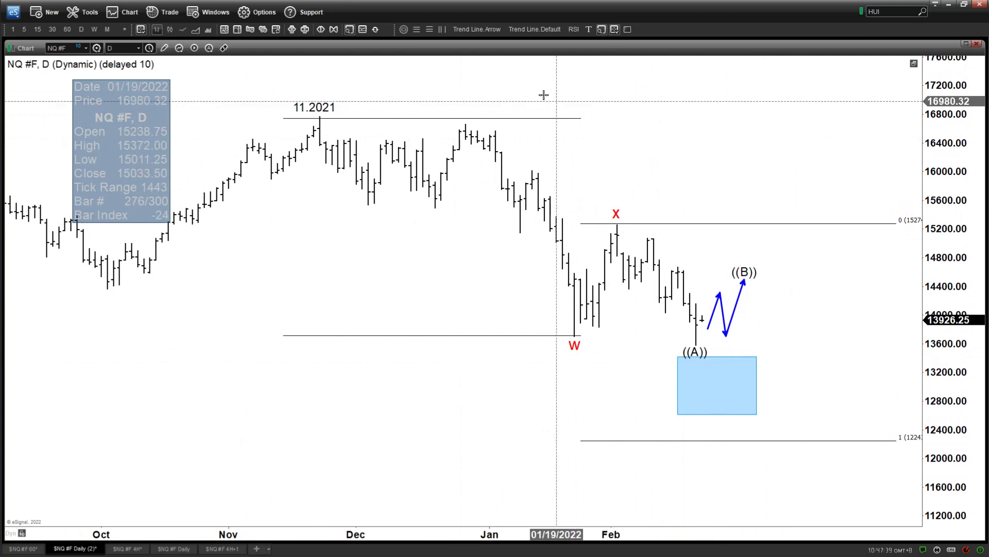
pyautogui.click(497, 30)
pyautogui.moveTo(742, 283); pyautogui.dragTo(769, 444)
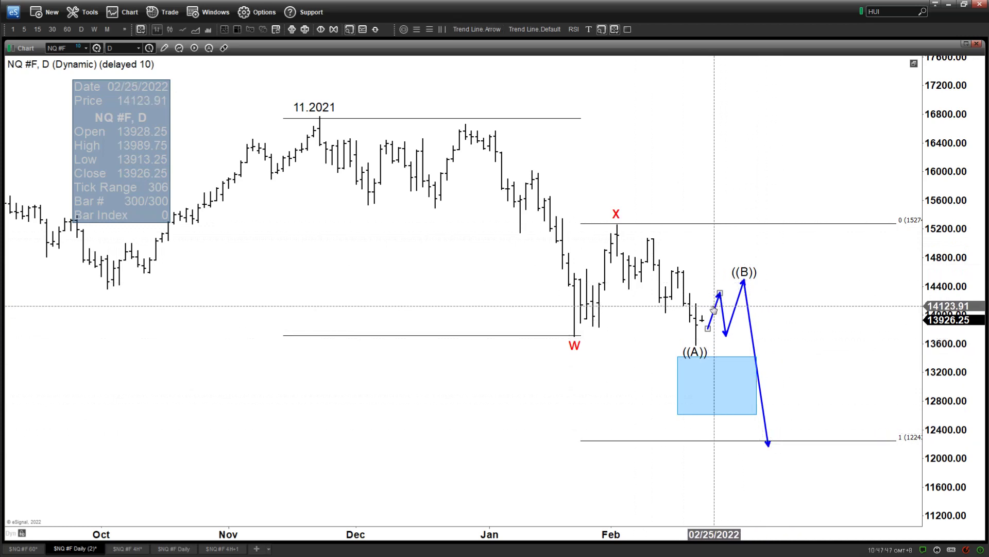
# Delete the blue projection arrows and the ((B)) label beside the last bar.
pyautogui.press('Delete')
pyautogui.press('Delete')
pyautogui.press('Delete')
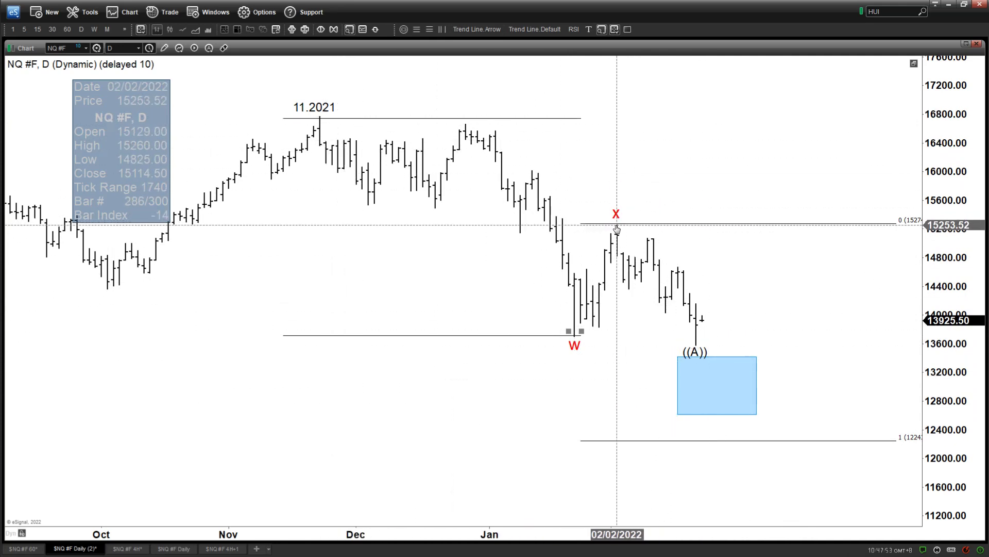
# Draw a plain trend line from beside the last daily bar into the blue box and place the wave label at its end as ((W)).
pyautogui.click(695, 352)
pyautogui.moveTo(695, 351); pyautogui.dragTo(799, 330)
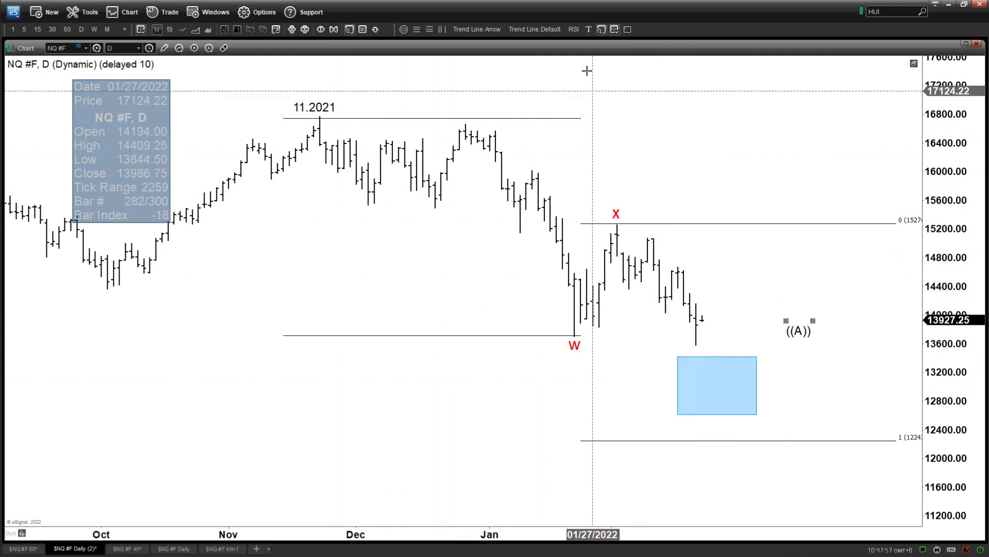
pyautogui.click(549, 30)
pyautogui.moveTo(709, 304); pyautogui.dragTo(721, 368)
pyautogui.moveTo(798, 331); pyautogui.dragTo(723, 375)
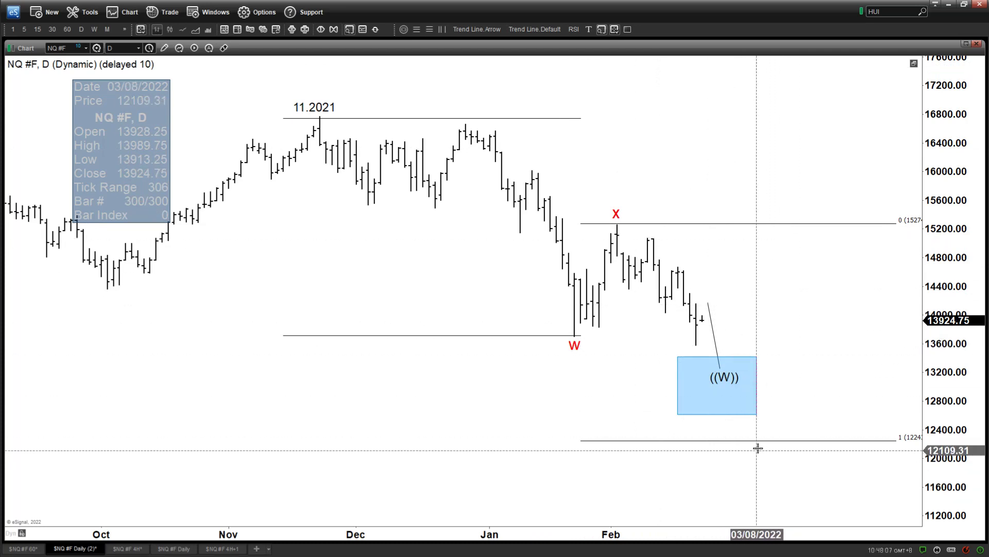
# Move the wave label back under the latest low, change it to ((A)), and remove the plain trend line beside the last bar.
pyautogui.moveTo(723, 376); pyautogui.dragTo(696, 353)
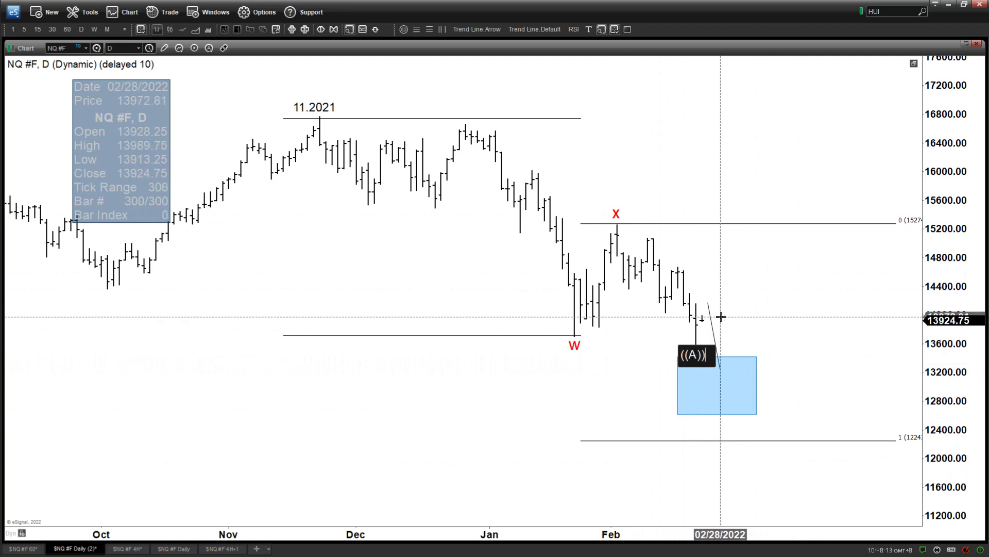
pyautogui.moveTo(710, 322); pyautogui.dragTo(758, 310)
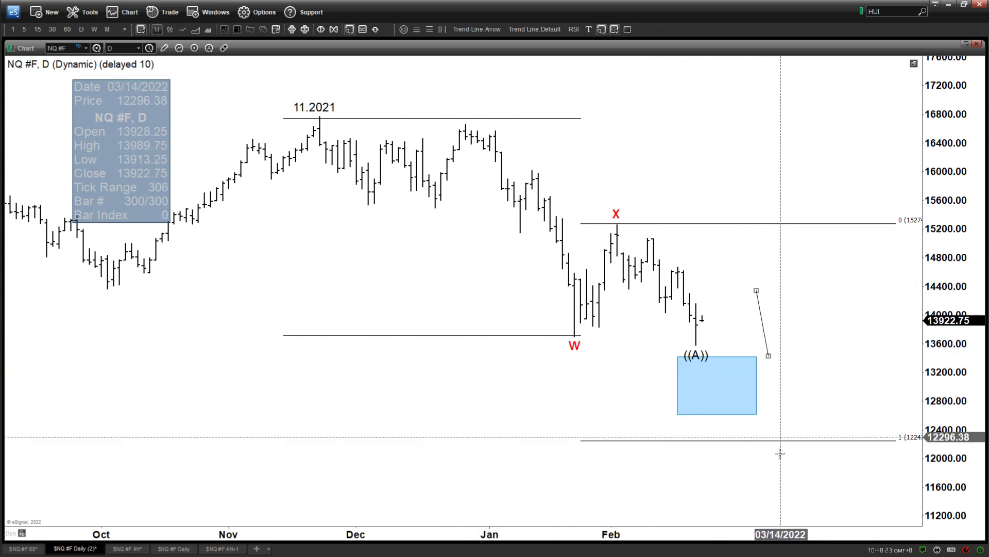
pyautogui.rightClick(760, 308)
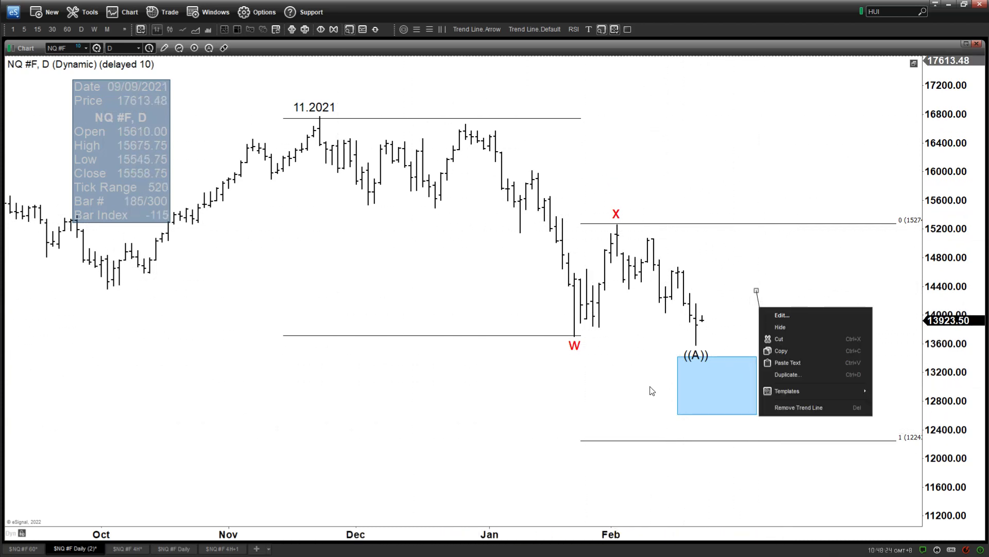
pyautogui.click(793, 408)
# Delete the ((A)) label under the latest low and the blue target box below it.
pyautogui.rightClick(701, 351)
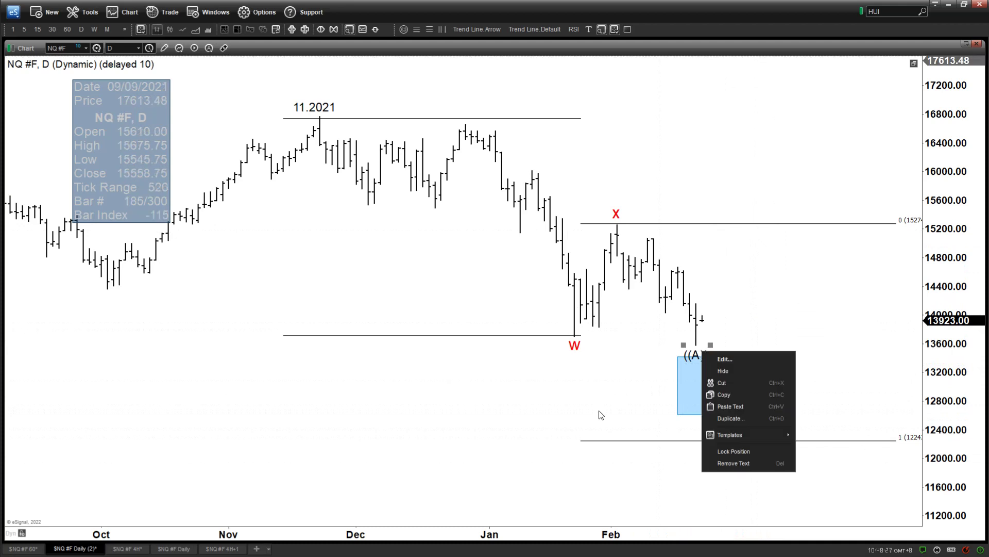
pyautogui.click(733, 462)
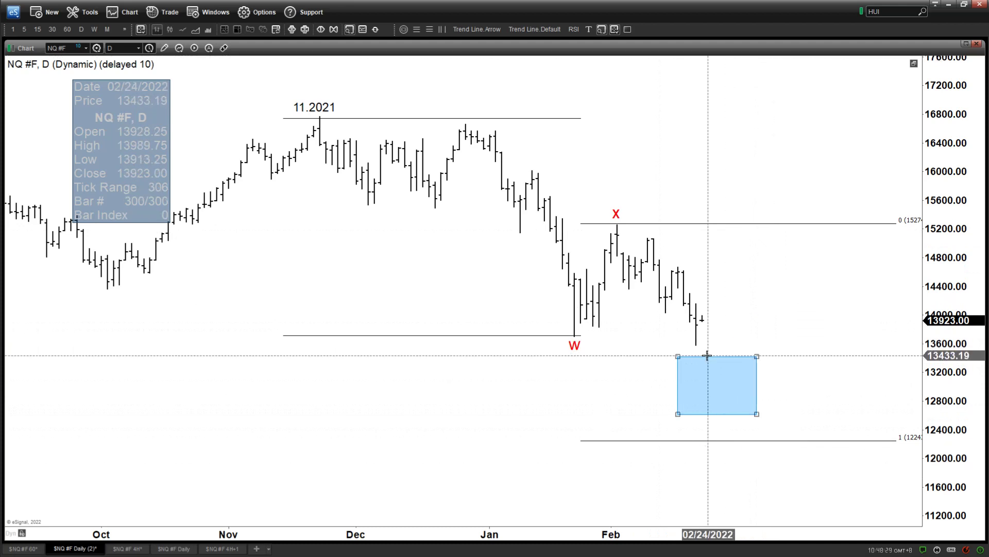
pyautogui.rightClick(707, 355)
pyautogui.click(752, 463)
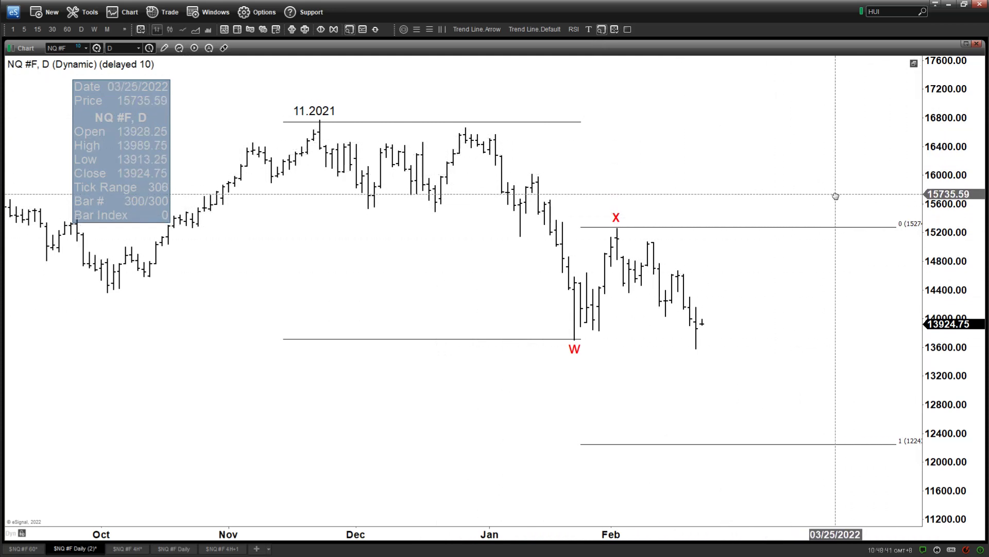
# Rescale the daily chart's price axis, check the wave count on the 60-minute NQ #F chart, and return to the daily chart.
pyautogui.moveTo(835, 194); pyautogui.dragTo(837, 228)
pyautogui.moveTo(944, 229); pyautogui.dragTo(942, 198)
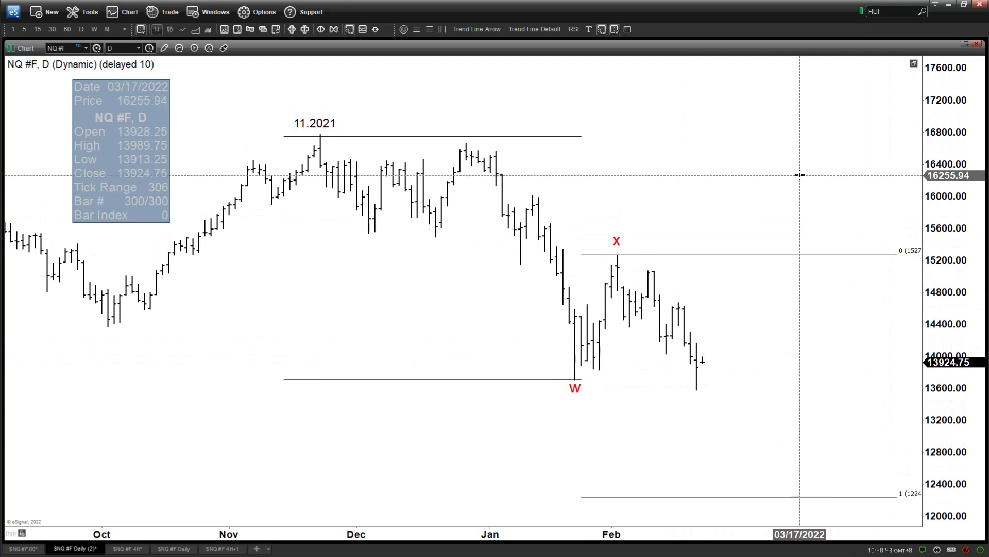
pyautogui.moveTo(799, 175); pyautogui.dragTo(796, 172)
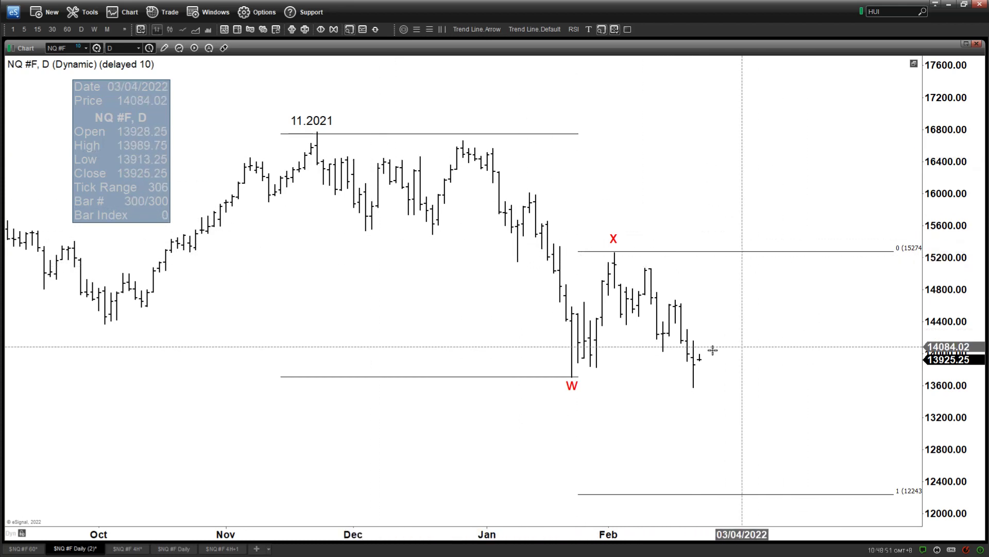
pyautogui.click(32, 549)
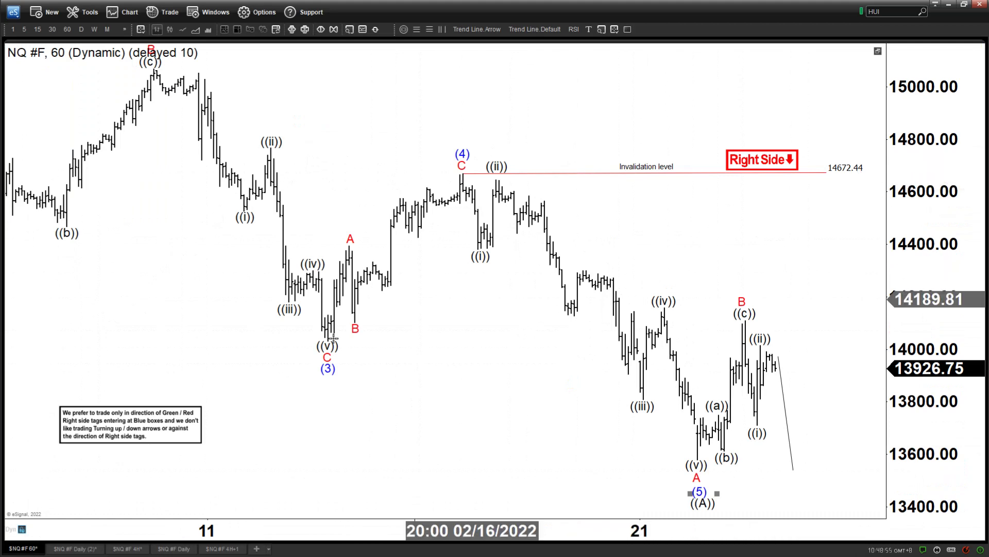
pyautogui.click(67, 549)
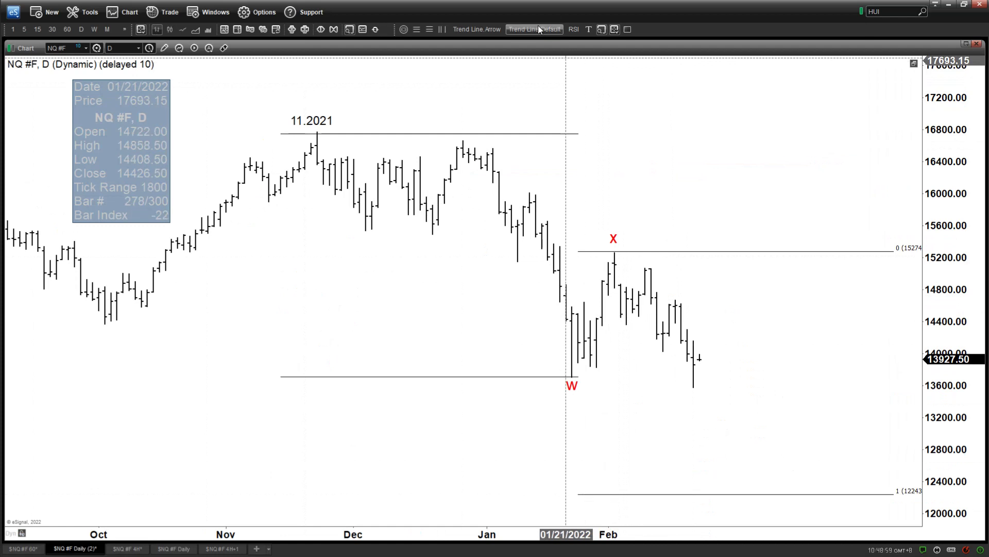
# Draw blue horizontal arrows extending from the mid-February high and the X high, plus a short blue arrow pointing at X.
pyautogui.click(488, 30)
pyautogui.moveTo(675, 299); pyautogui.dragTo(800, 299)
pyautogui.moveTo(651, 221)
pyautogui.mouseDown()
pyautogui.moveTo(619, 247)
pyautogui.moveTo(773, 252)
pyautogui.mouseUp()
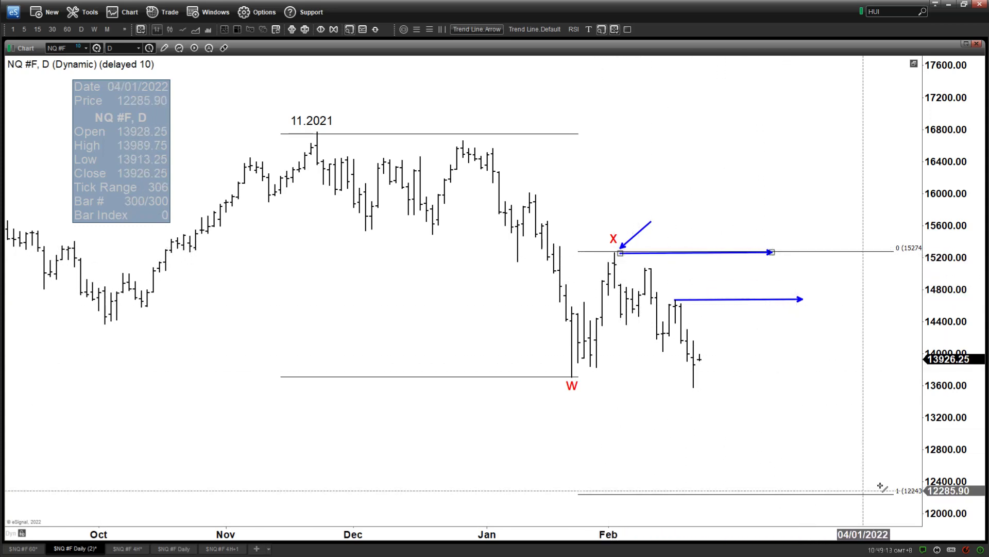
# Trace the decline from the 11.2021 high to W and the bounce from W to X with blue arrows.
pyautogui.moveTo(317, 133); pyautogui.dragTo(613, 246)
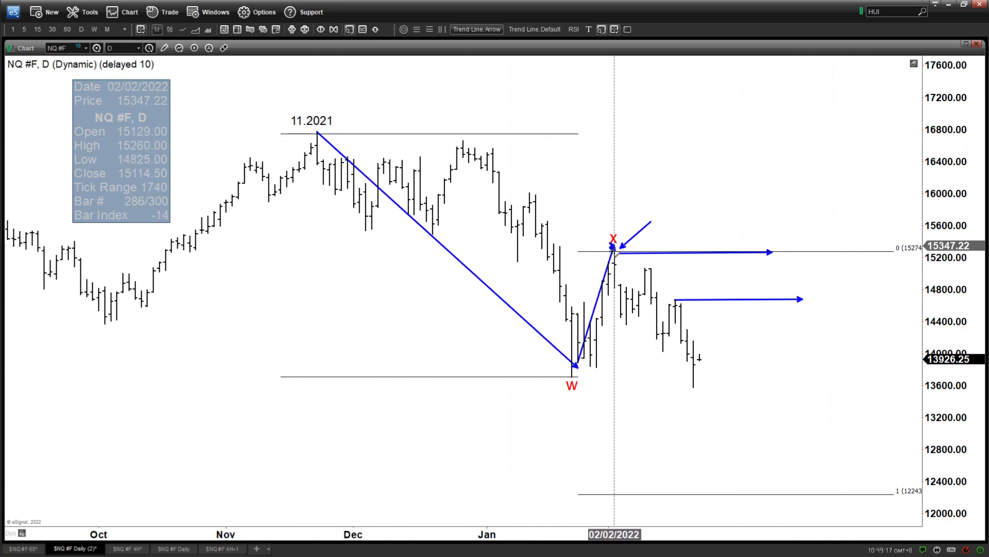
pyautogui.press('Escape')
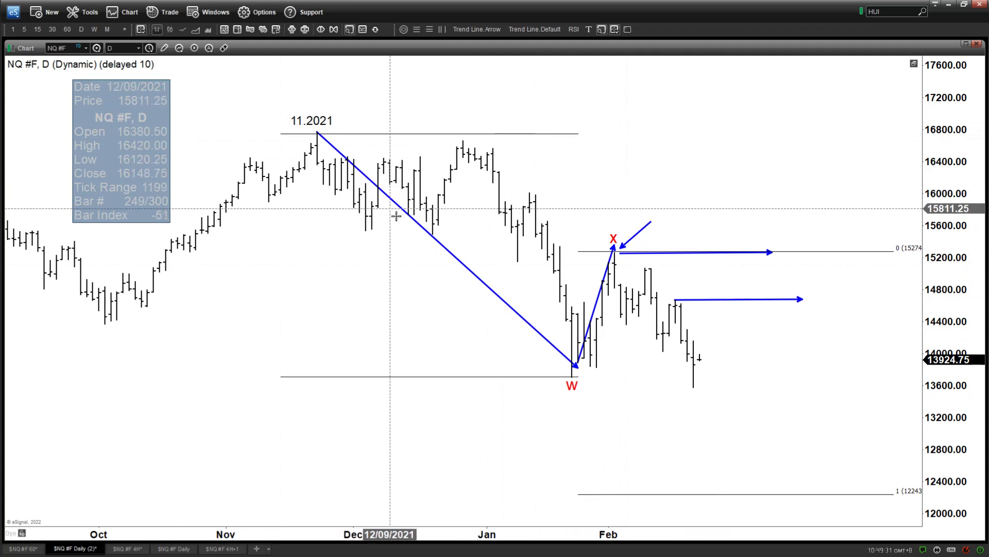
# Remove the blue arrows tracing the 11.2021-to-W decline and the W-to-X bounce.
pyautogui.rightClick(429, 236)
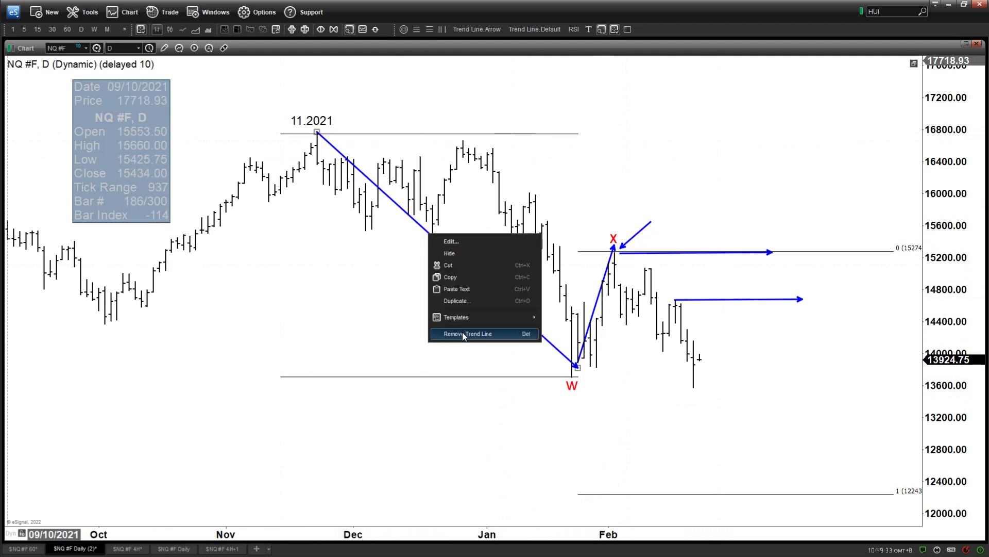
pyautogui.click(463, 334)
pyautogui.rightClick(612, 265)
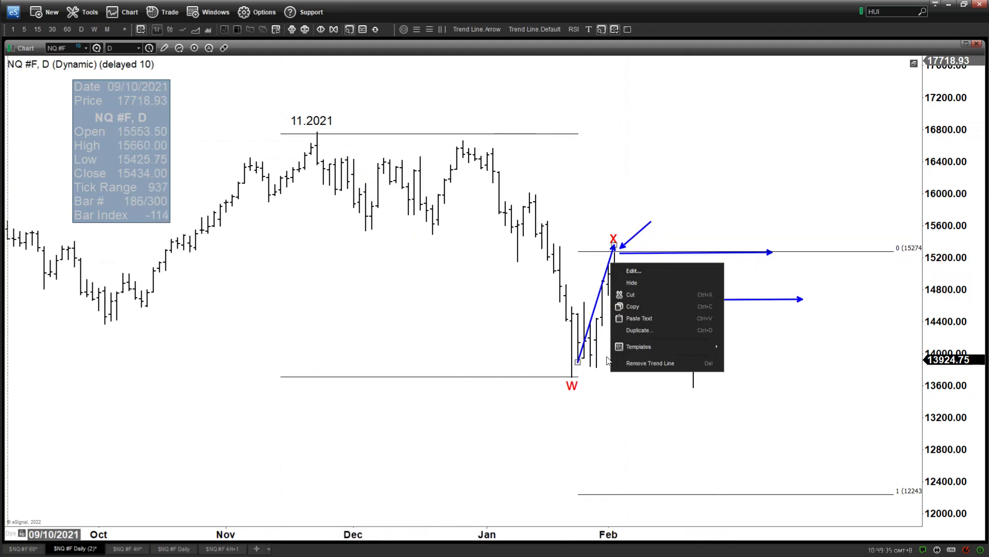
pyautogui.click(637, 367)
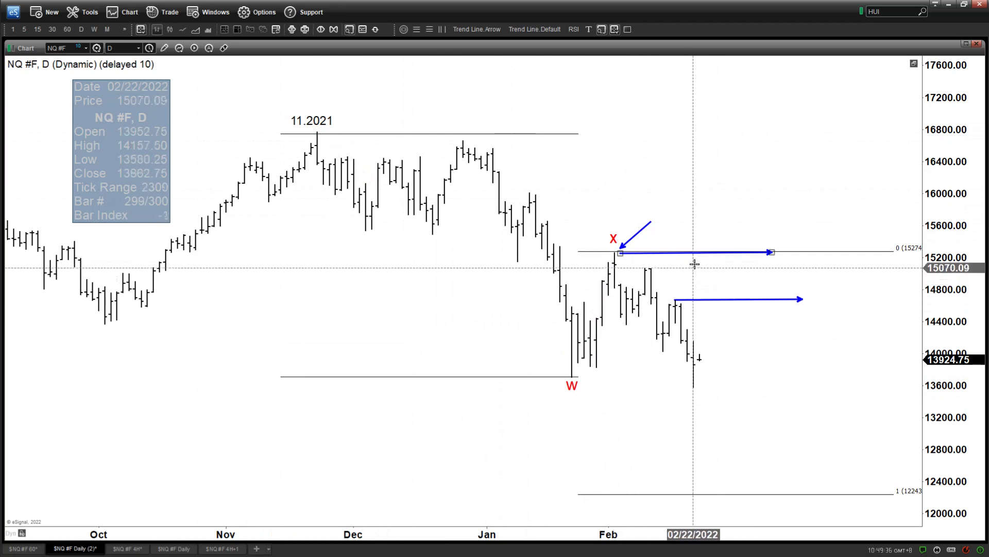
# Remove the blue horizontal arrow at the mid-February high and the short arrow pointing at X.
pyautogui.rightClick(752, 299)
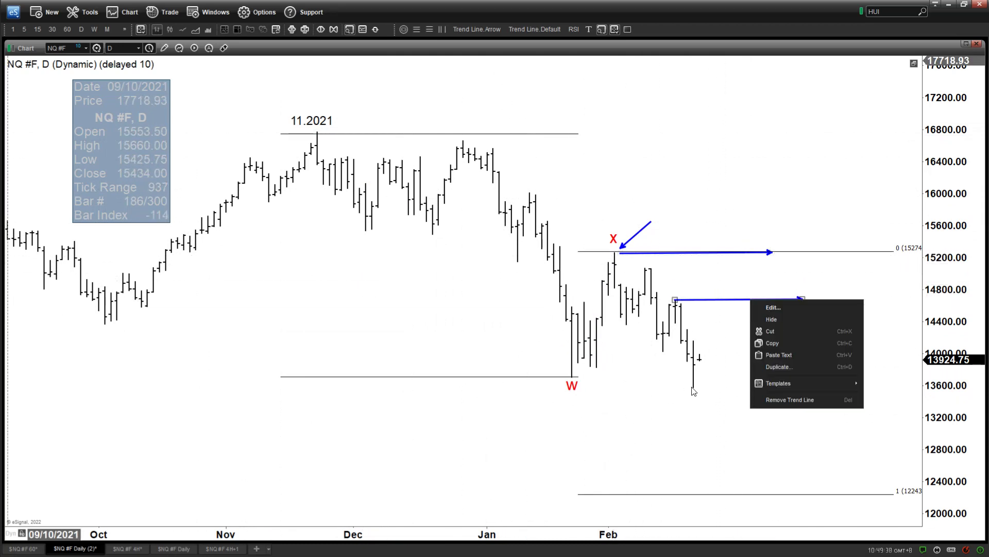
pyautogui.click(772, 396)
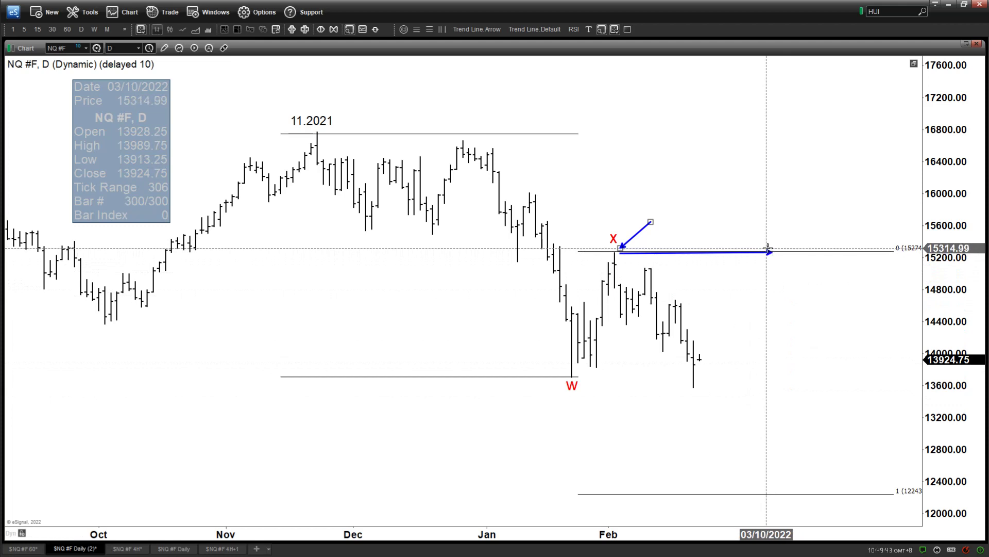
pyautogui.rightClick(644, 232)
pyautogui.click(677, 330)
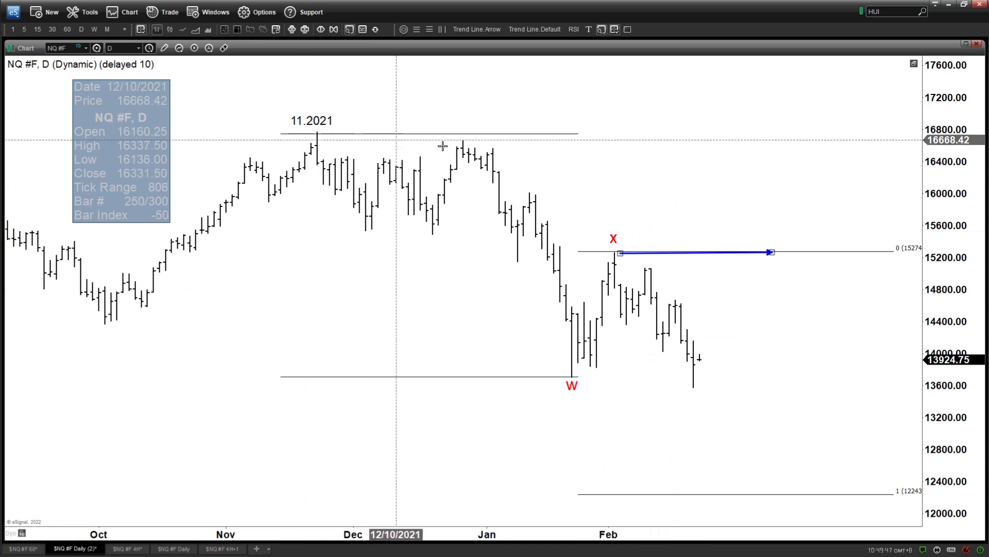
pyautogui.moveTo(771, 320); pyautogui.dragTo(845, 309)
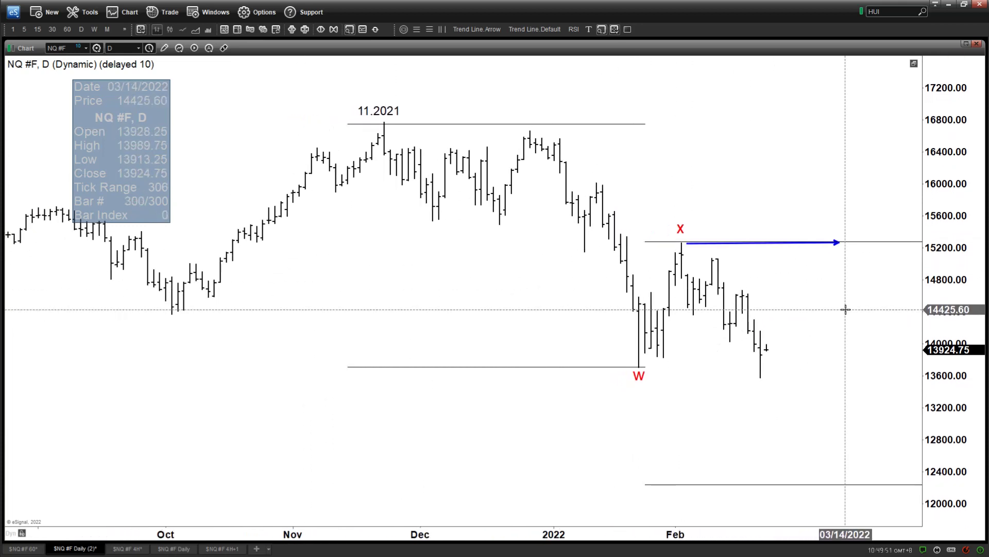